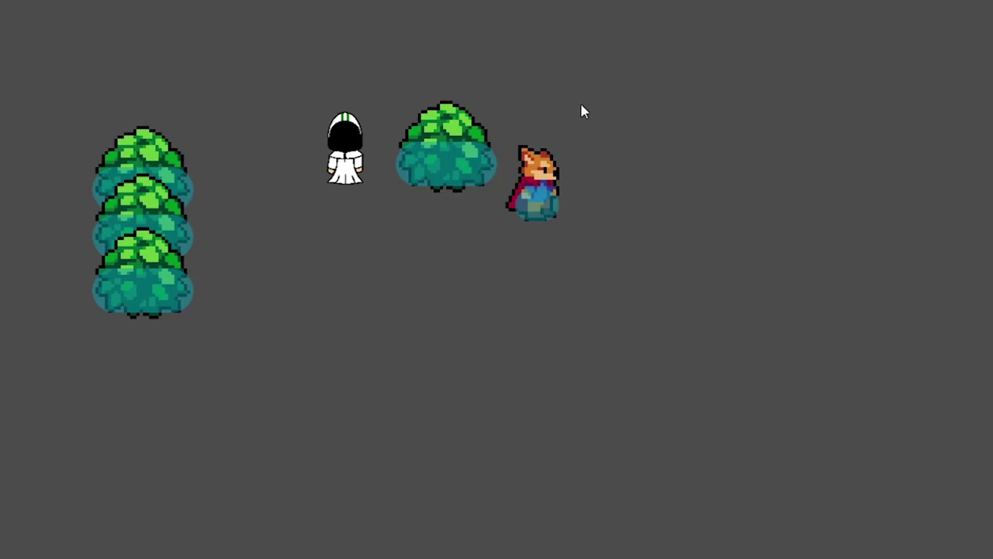
Walk the fox left beneath the white figure and up beside the bush column.
key(Left)
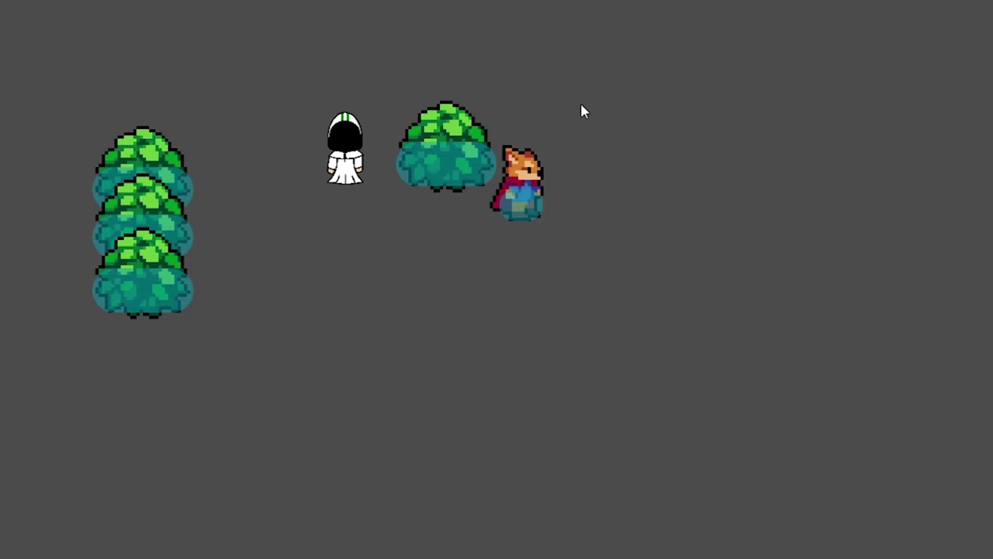
key(Down)
key(Left)
key(Left)
key(Left)
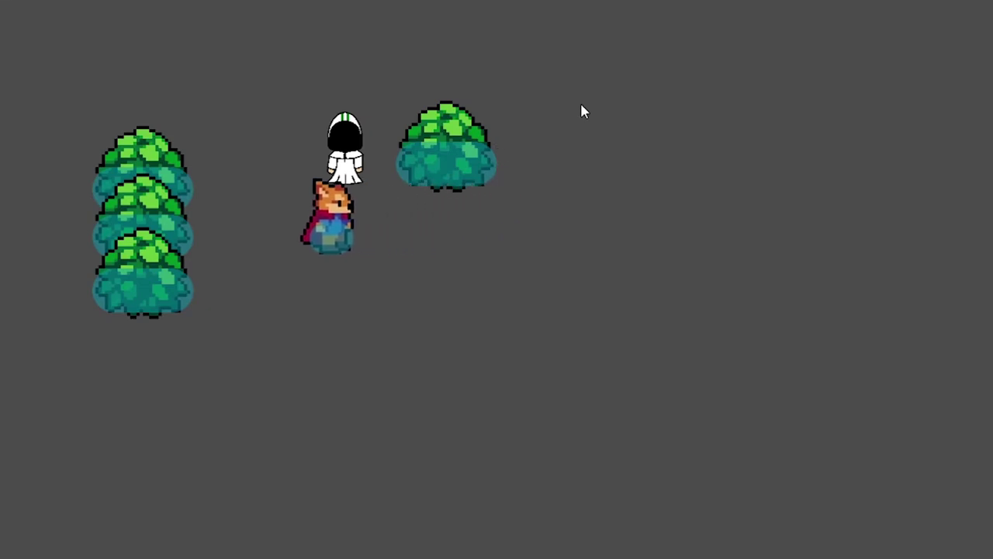
key(Up)
key(Left)
key(Up)
key(Left)
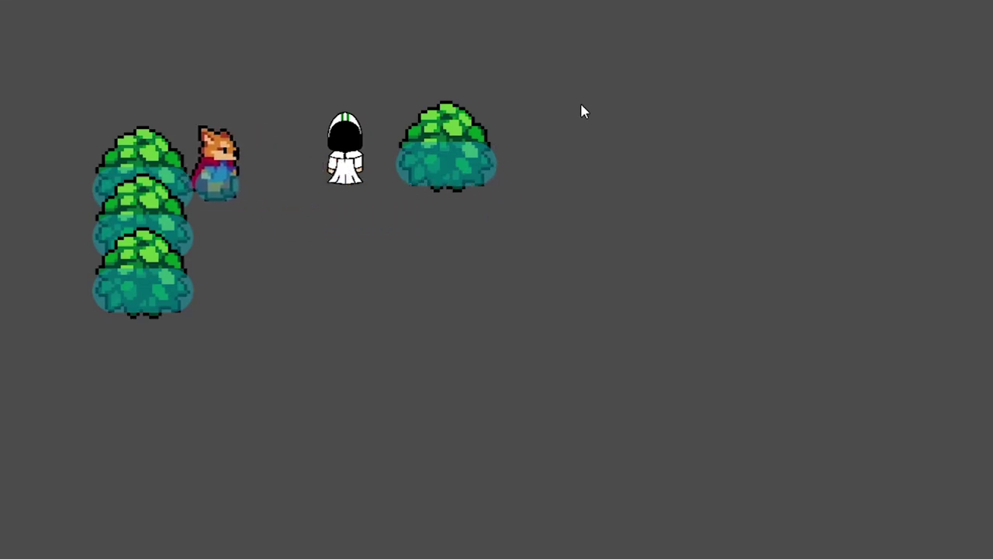
Walk the fox right, back to the white figure, looping below it.
key(Right)
key(Up)
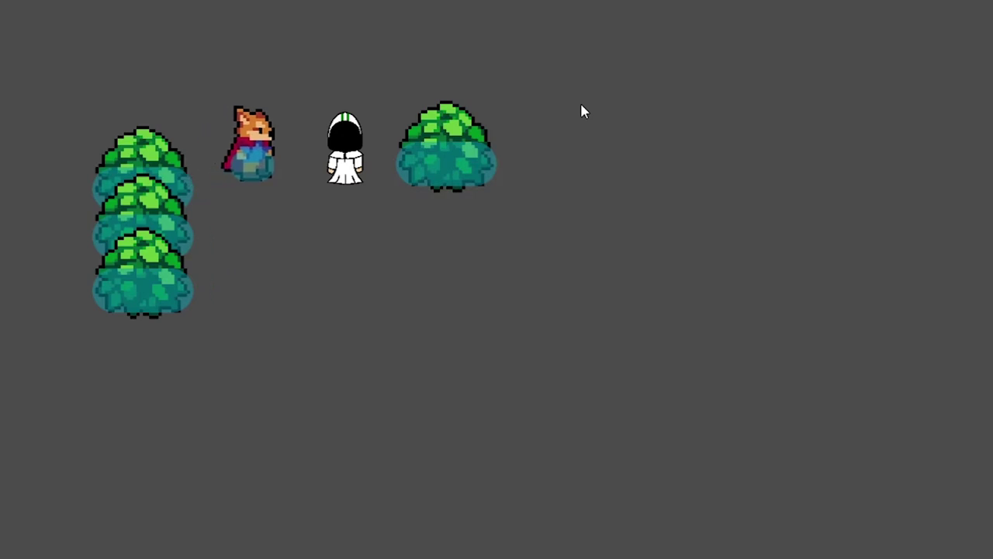
key(Right)
key(Down)
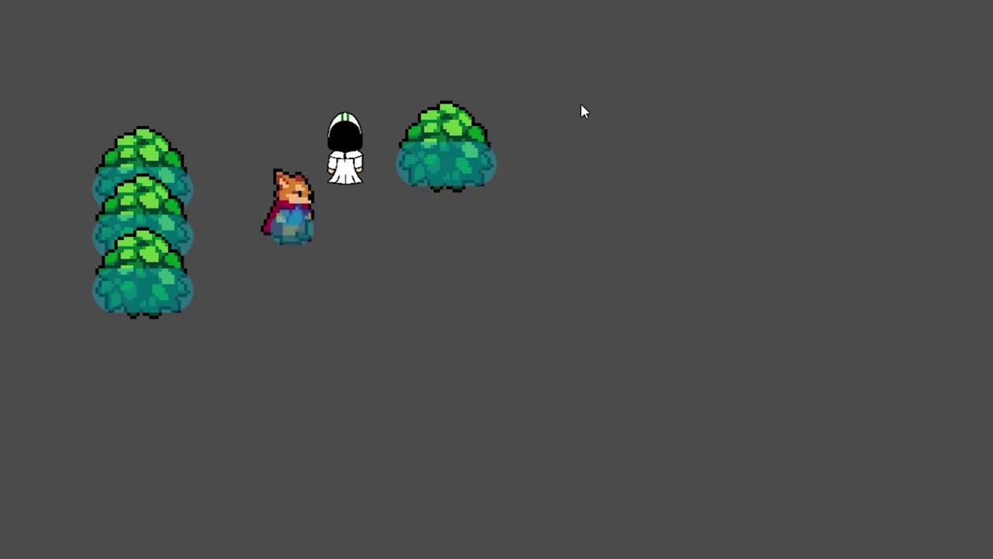
key(Right)
key(Right)
key(Left)
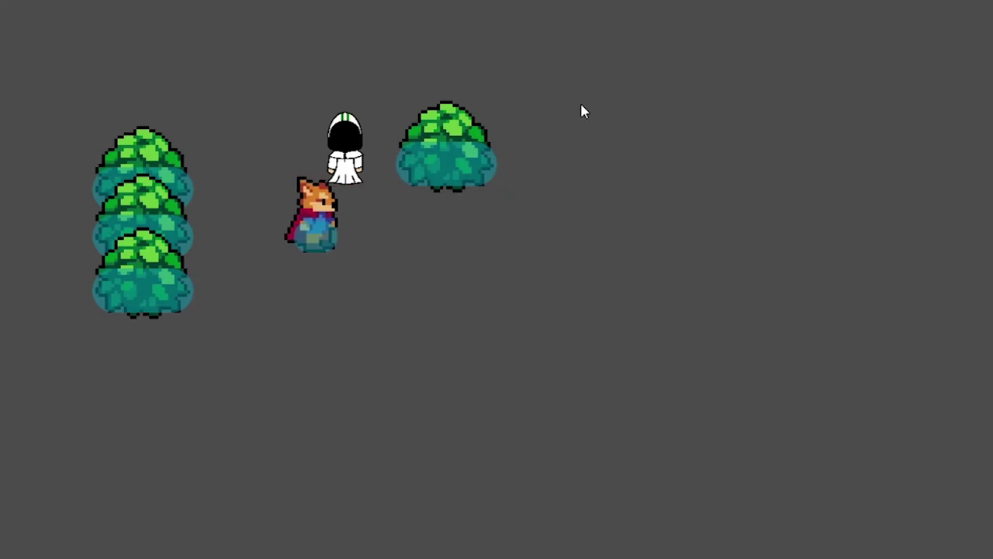
key(Up)
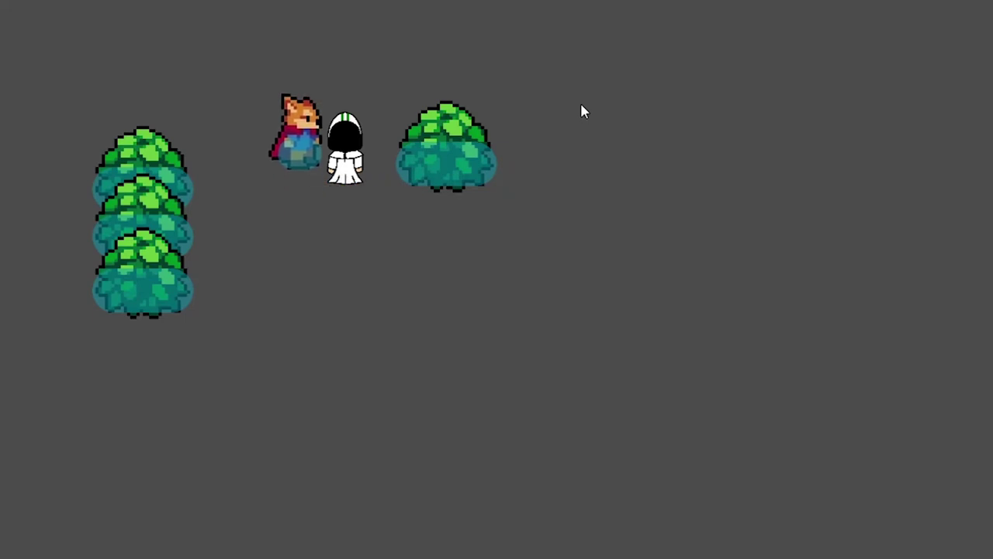
key(Down)
Walk the fox around the single bush, ending behind it.
key(Right)
key(Left)
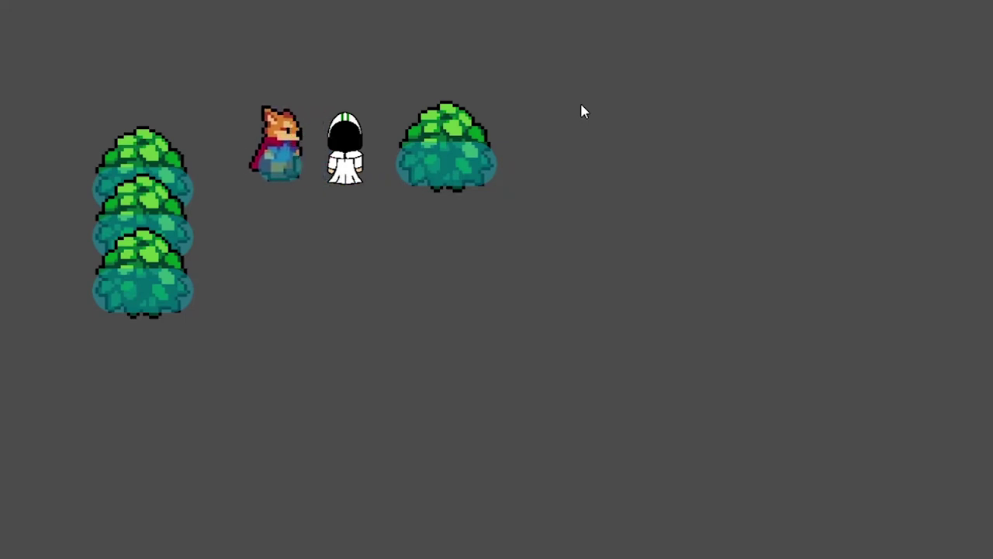
key(Down)
key(Right)
key(Up)
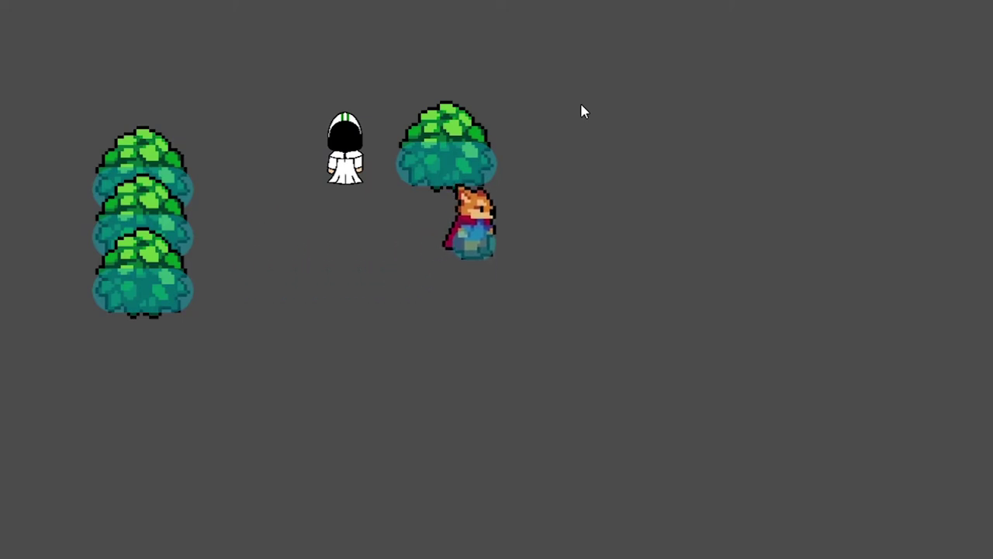
key(Left)
key(Right)
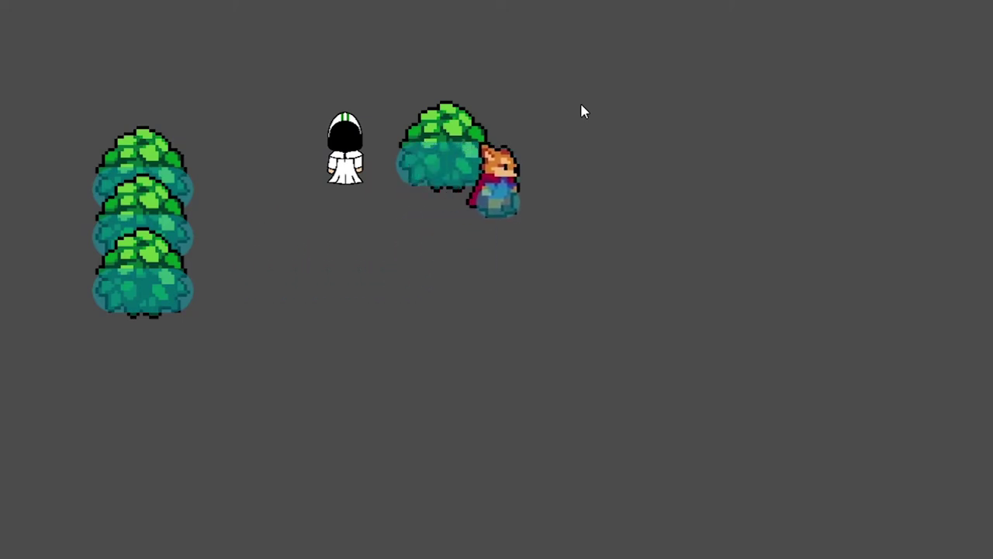
key(Up)
Pace the fox back and forth beside and behind the white figure.
key(Left)
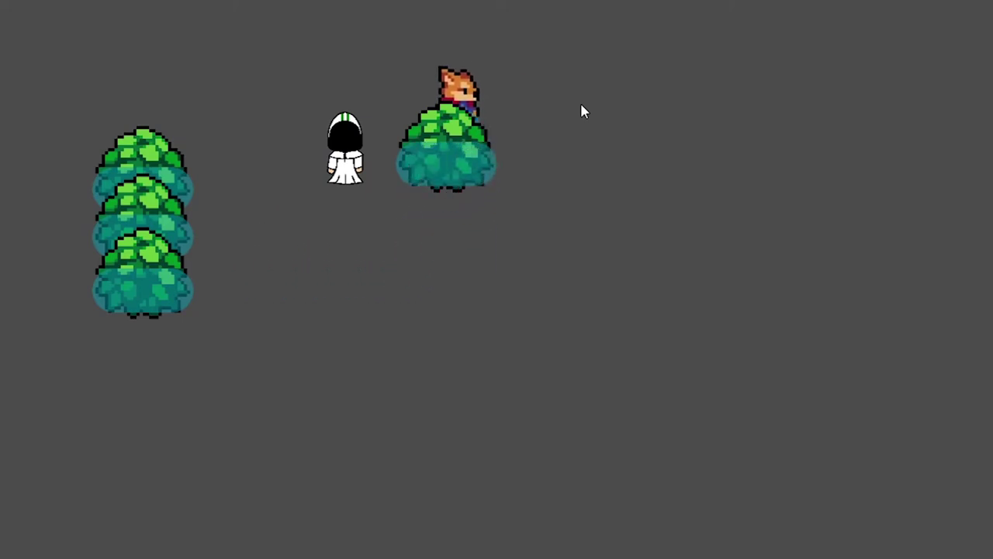
key(Down)
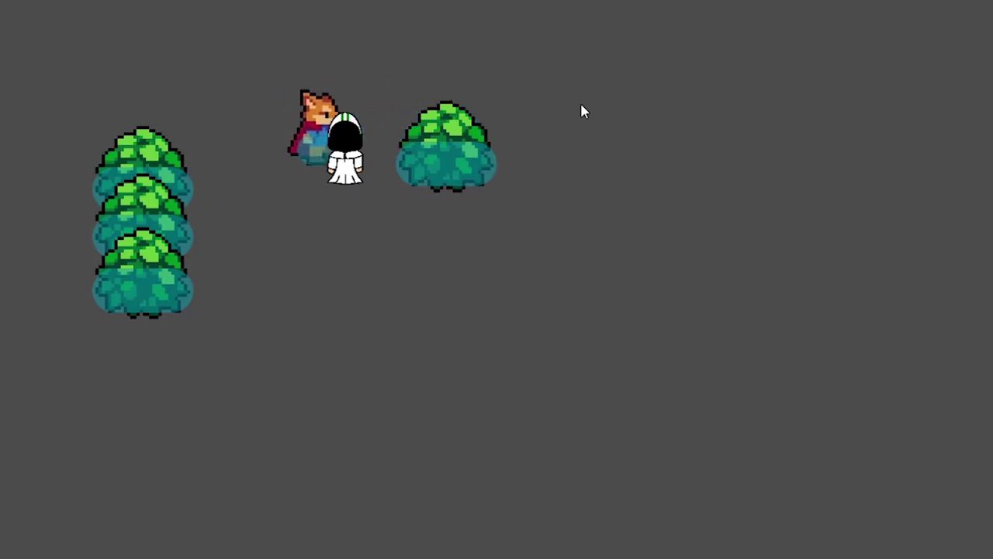
key(Down)
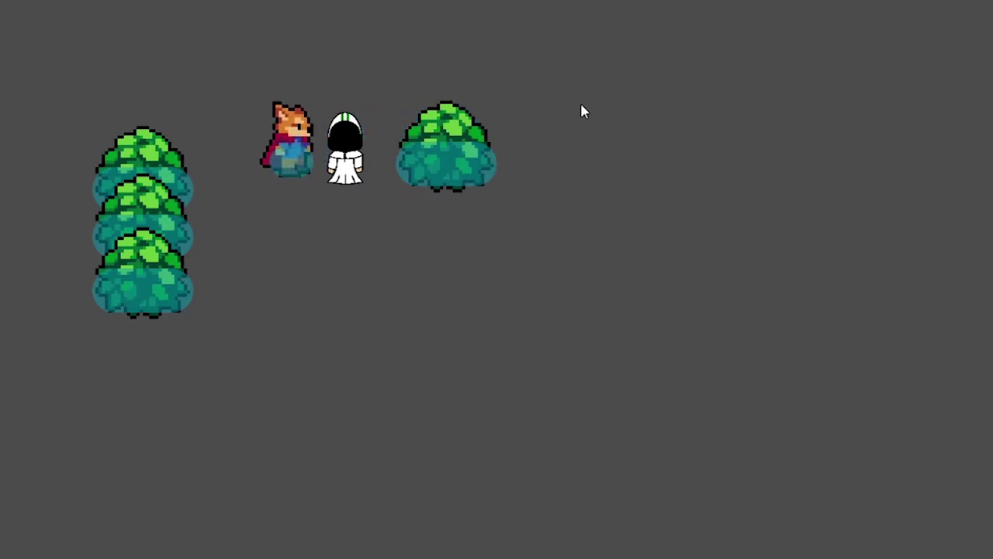
key(Right)
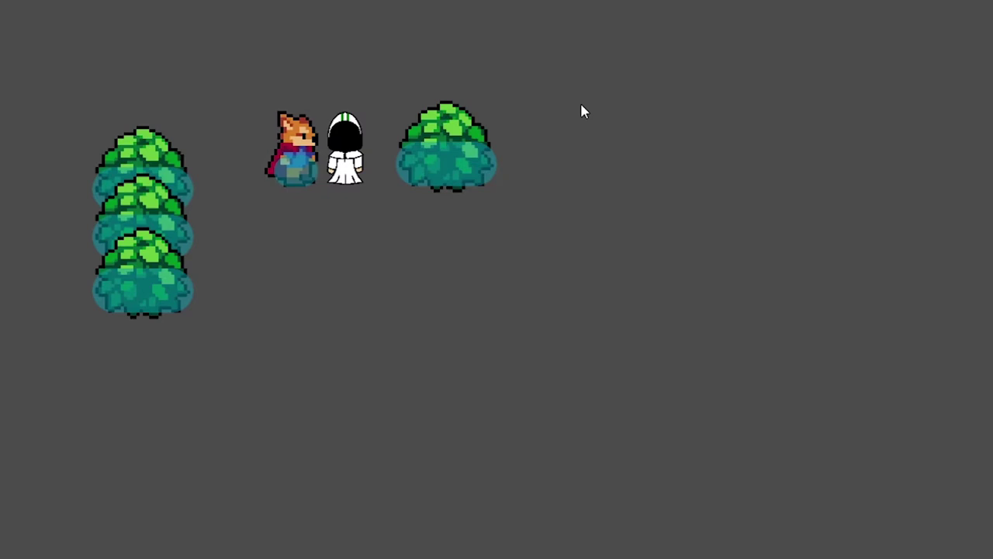
key(Left)
key(Right)
key(Left)
key(Right)
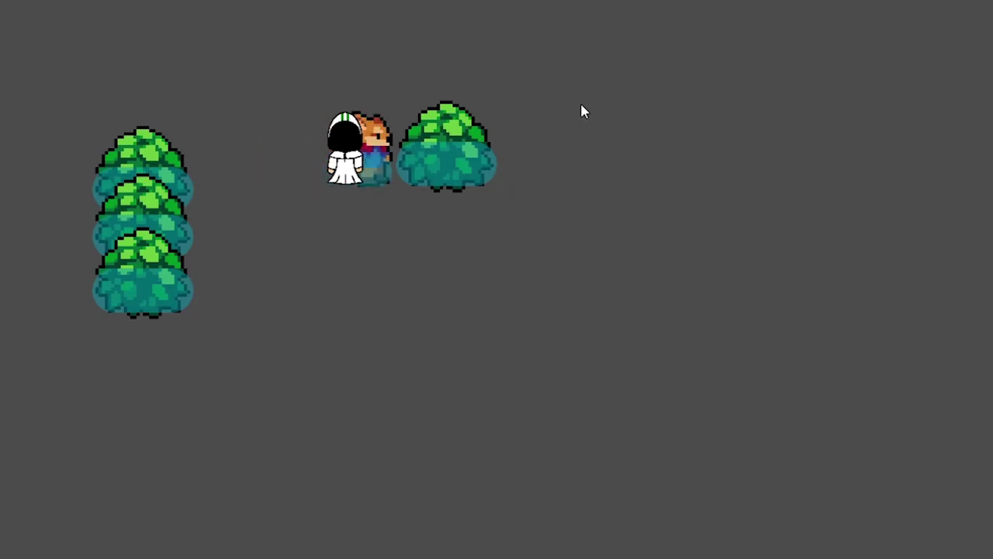
key(Left)
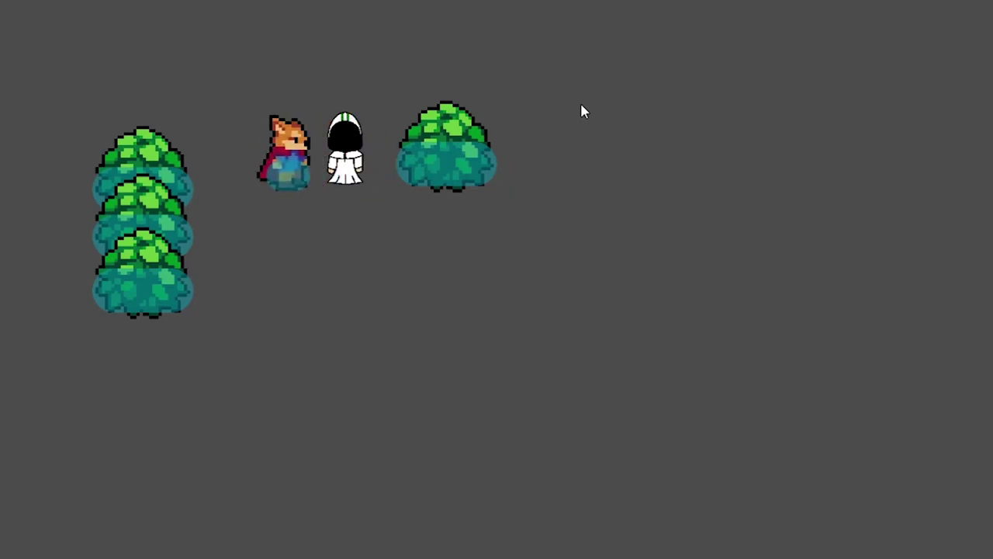
key(Right)
key(Down)
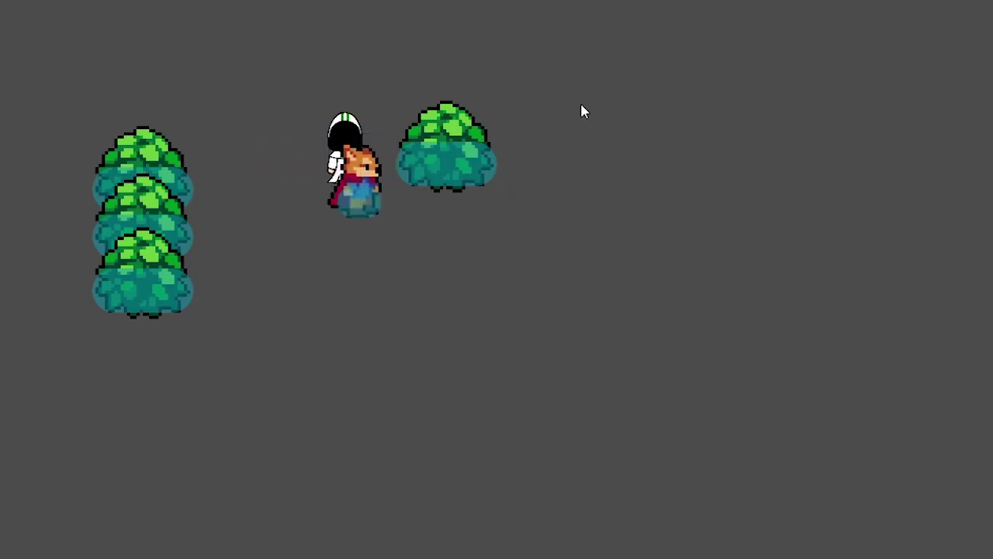
key(Up)
Walk the fox onto the top of the bush column and back down.
key(Left)
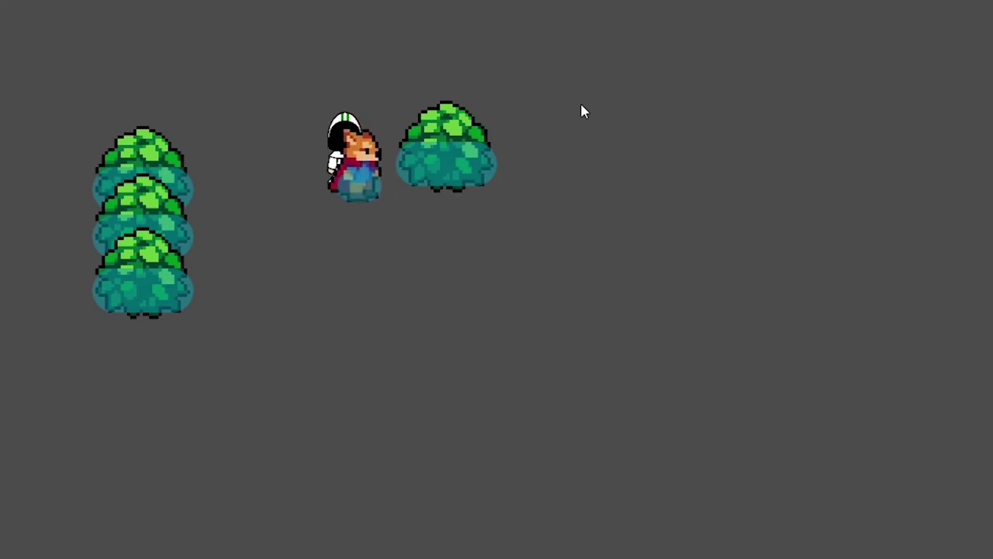
key(Up)
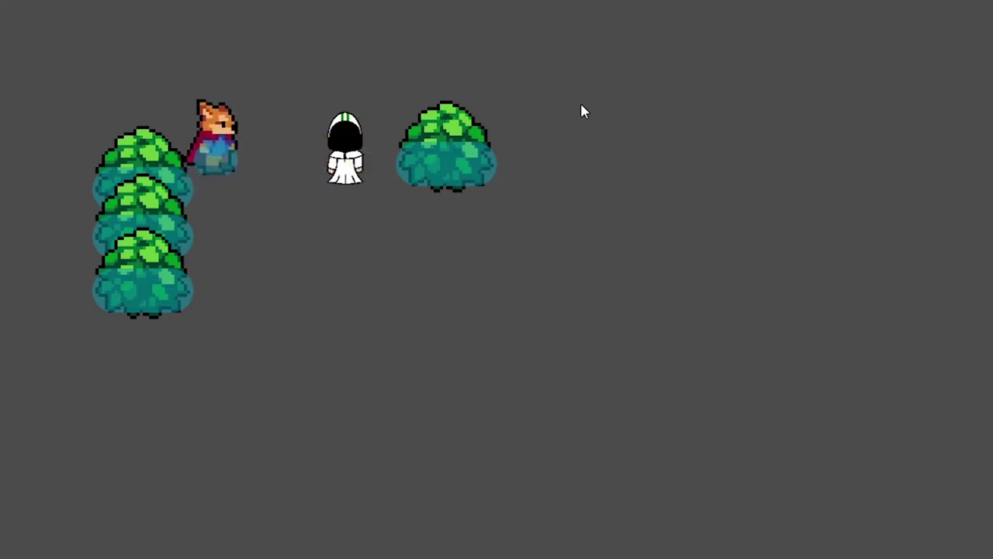
key(Left)
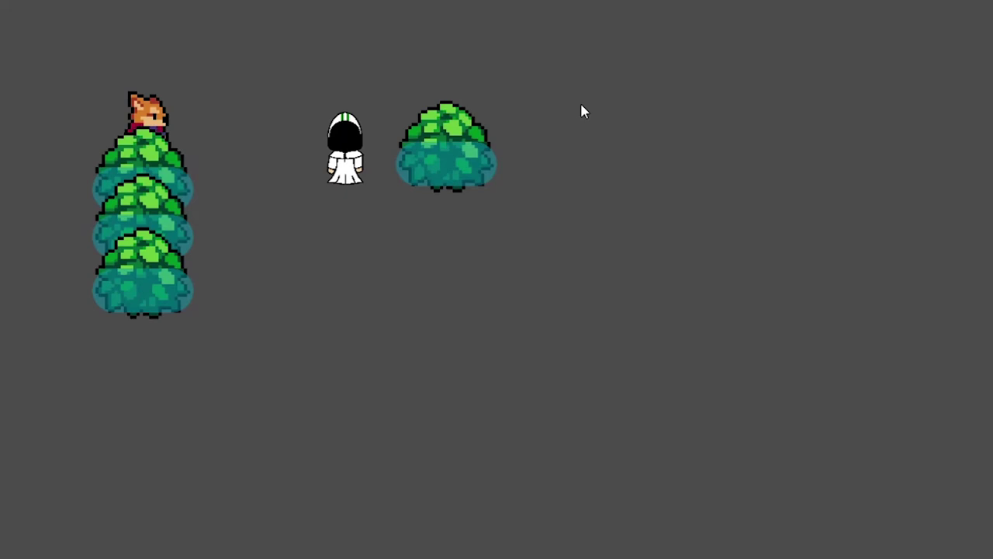
key(Right)
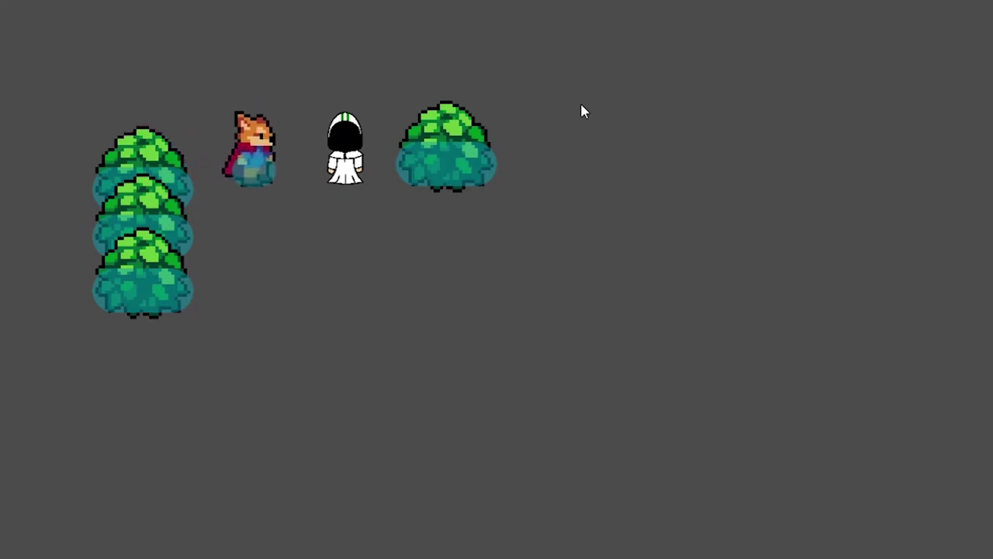
key(Down)
Walk the fox past the figure to the single bush, then behind the top bush.
key(Right)
key(Right)
key(Up)
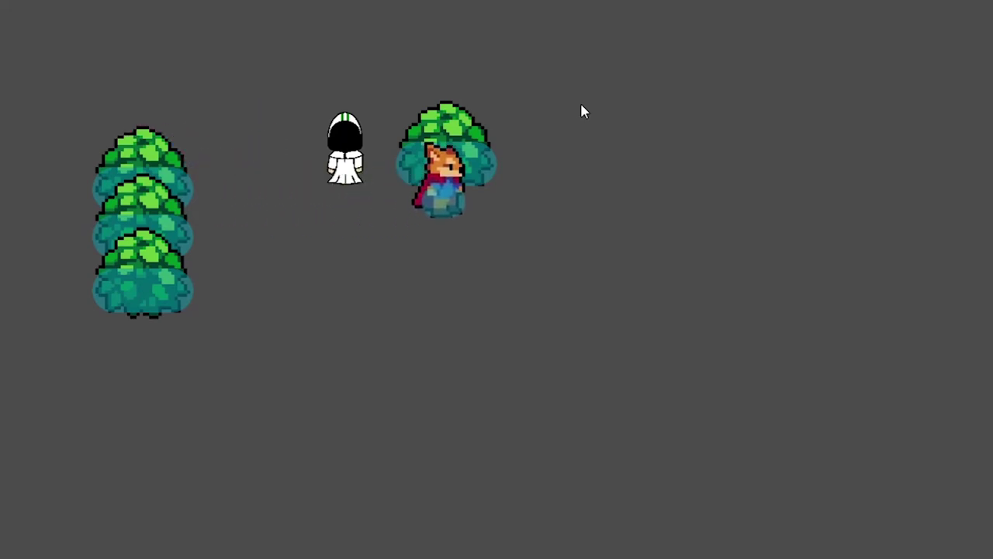
key(Right)
key(Left)
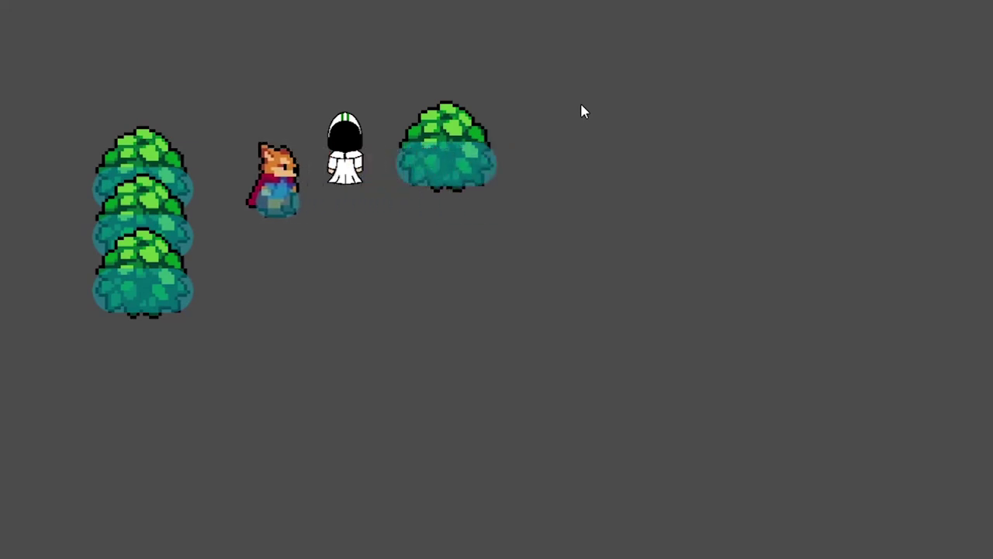
key(Up)
key(Left)
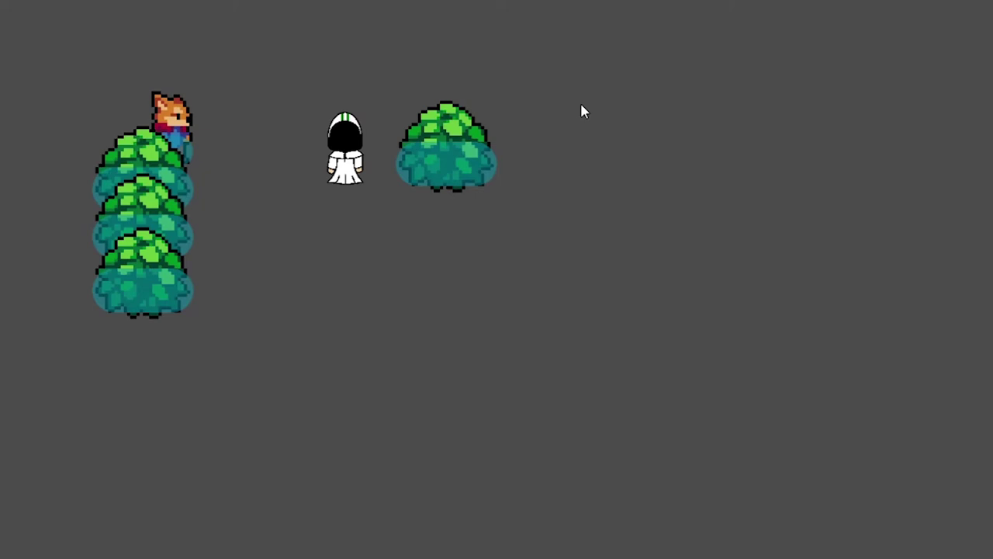
Walk the fox past the white figure around the right-hand bush.
key(Right)
key(Up)
key(Right)
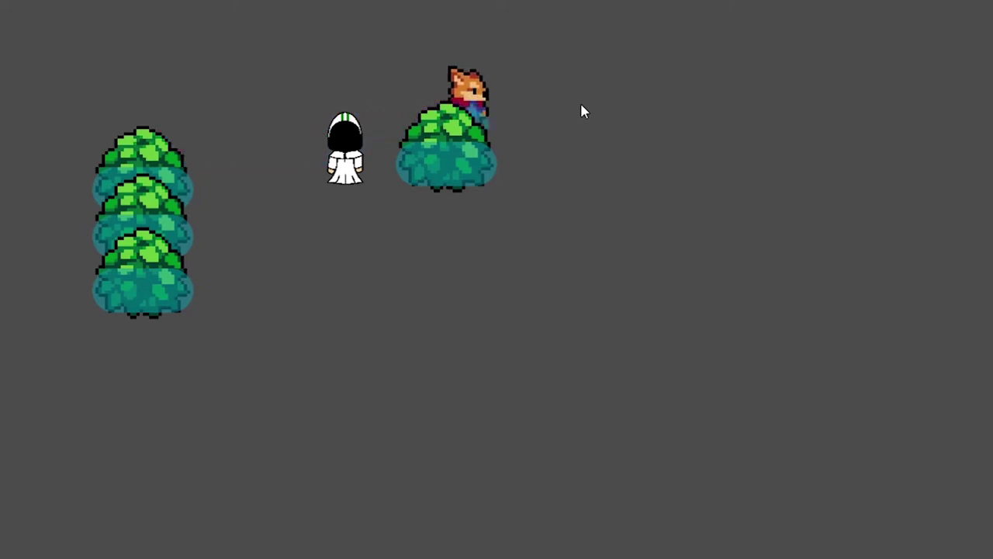
key(Right)
key(Down)
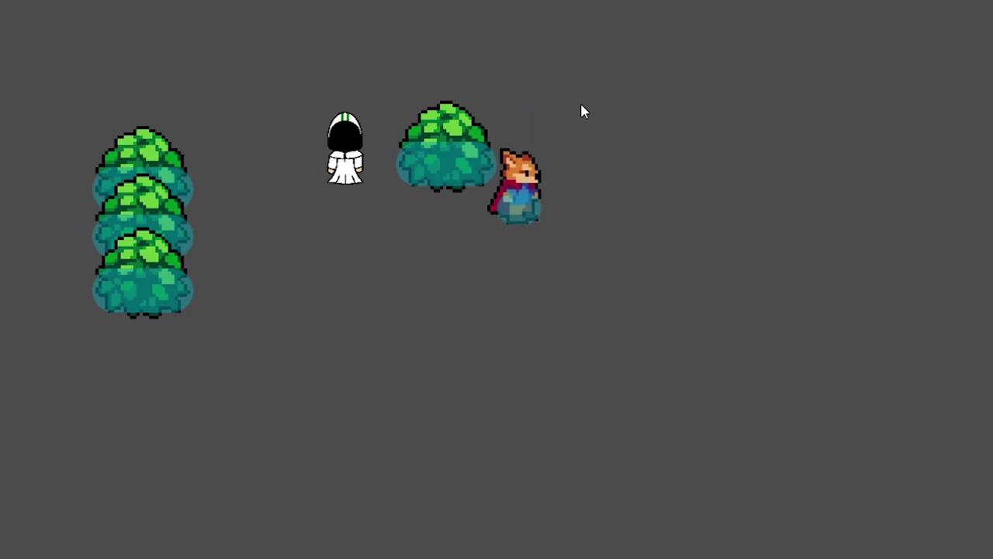
key(Left)
key(Left)
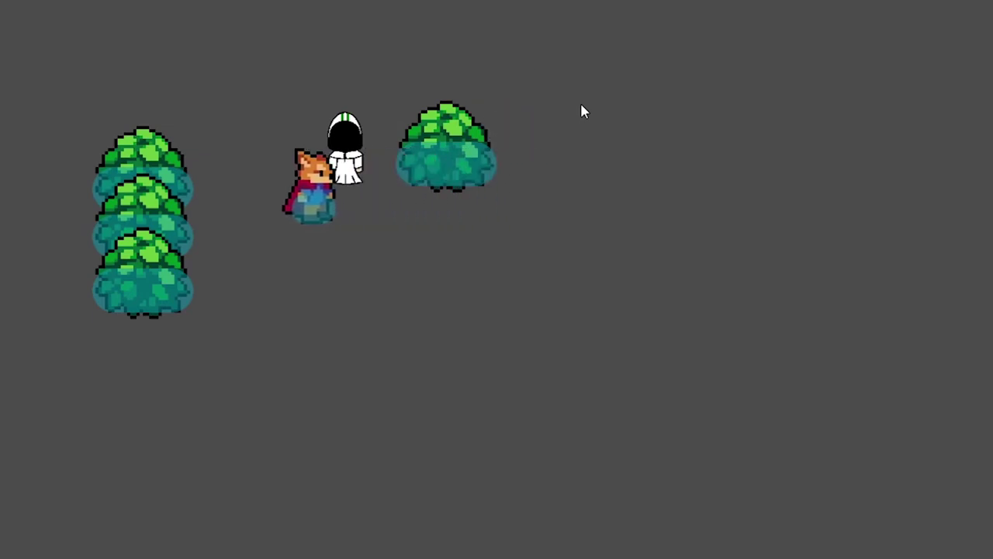
Walk the fox up and down along the left bush stack.
key(Down)
key(Up)
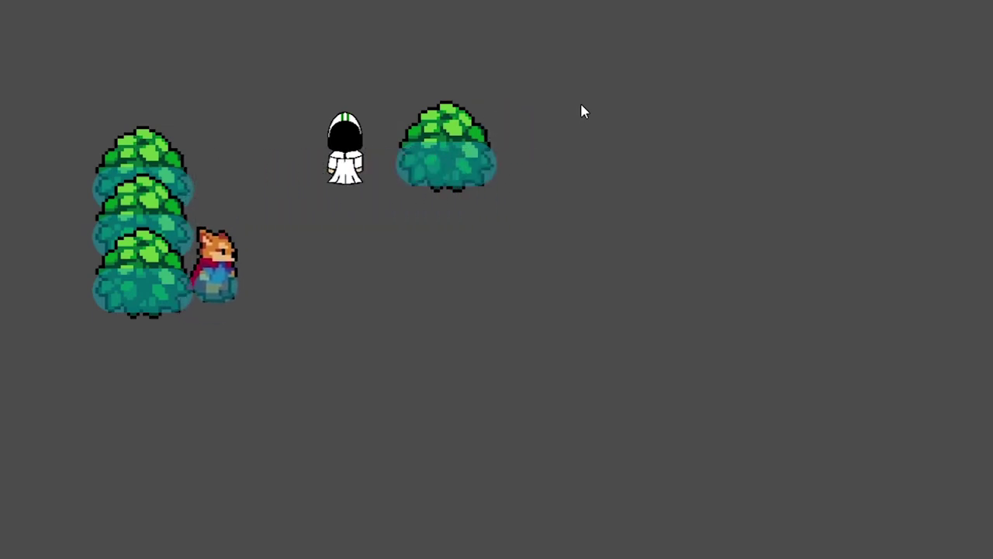
key(Down)
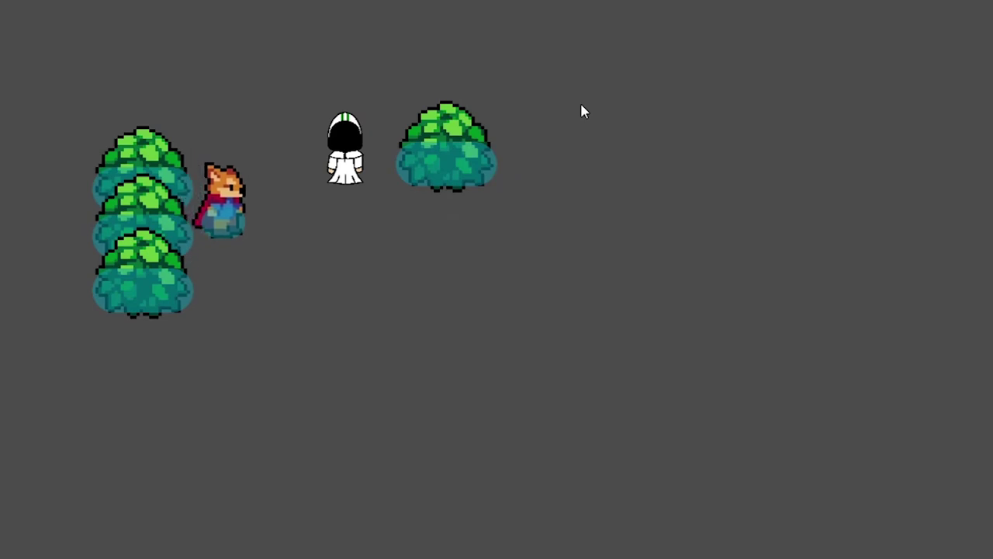
key(Left)
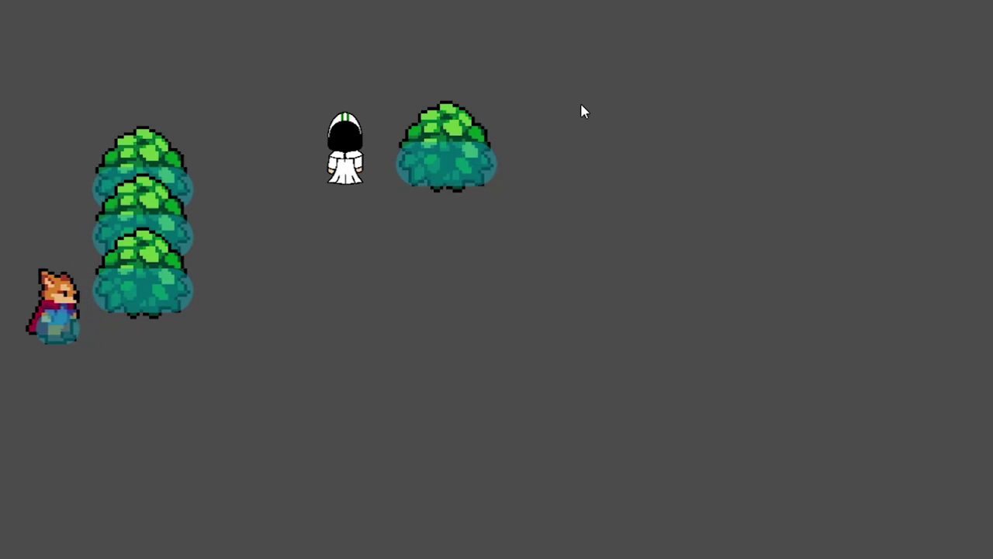
key(Up)
key(Up)
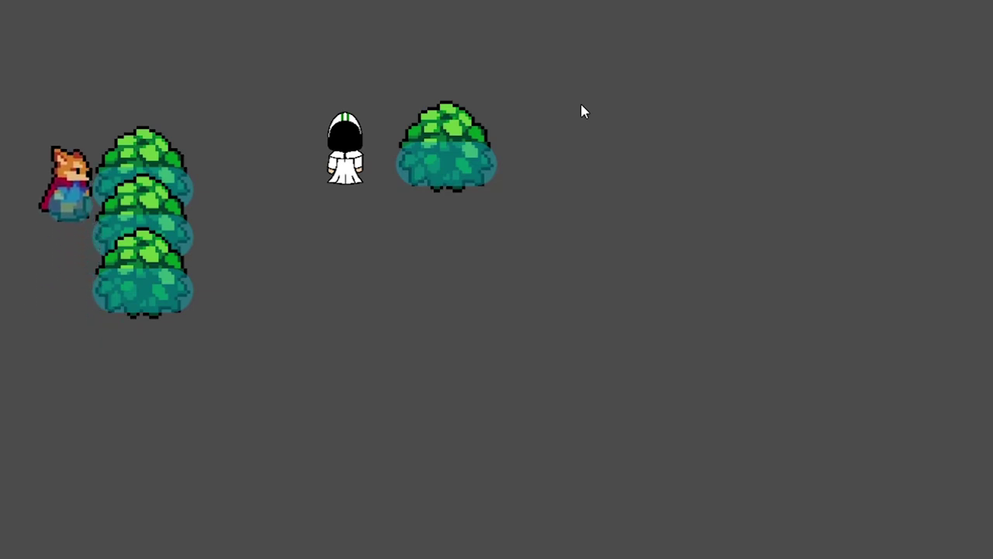
key(Up)
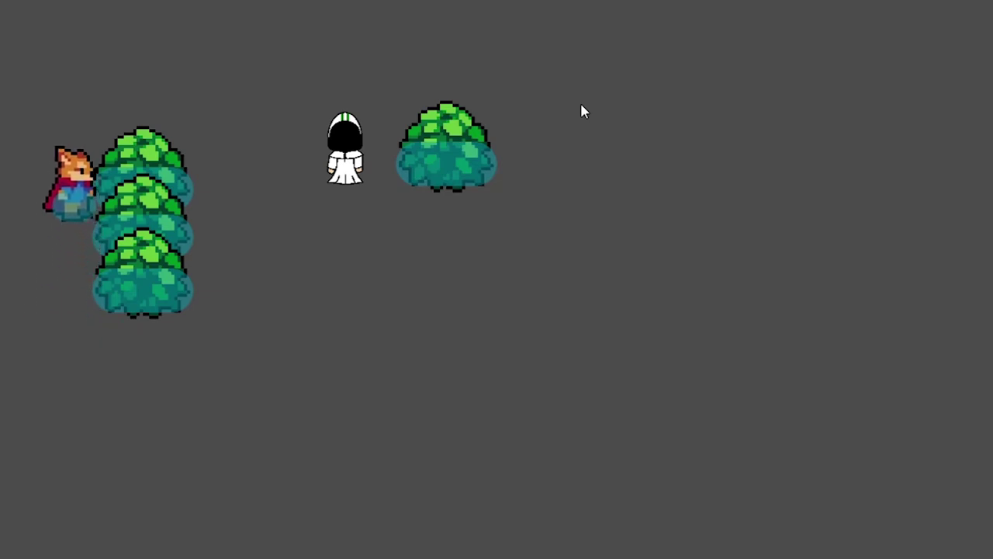
key(Right)
Jostle the fox back and forth against the white figure.
key(Right)
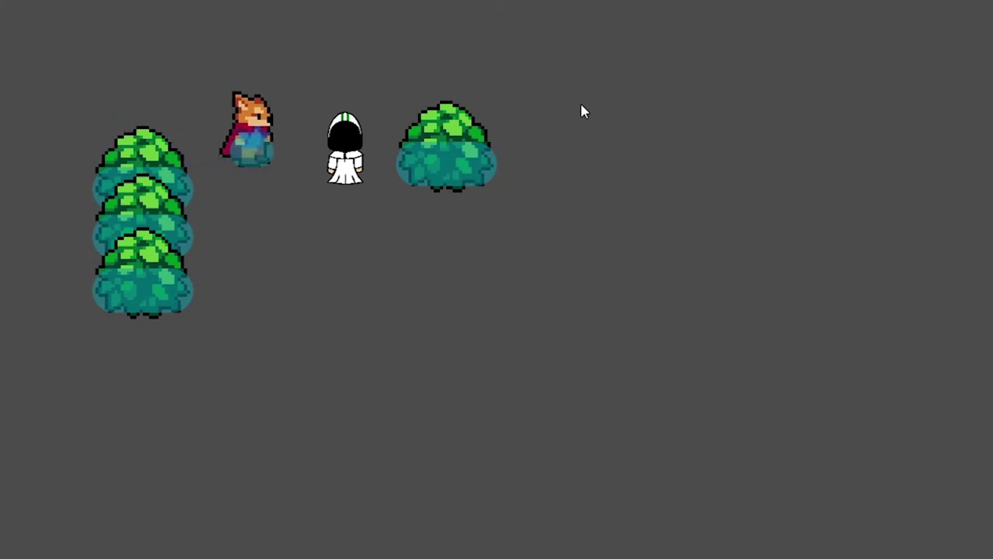
key(Down)
key(Right)
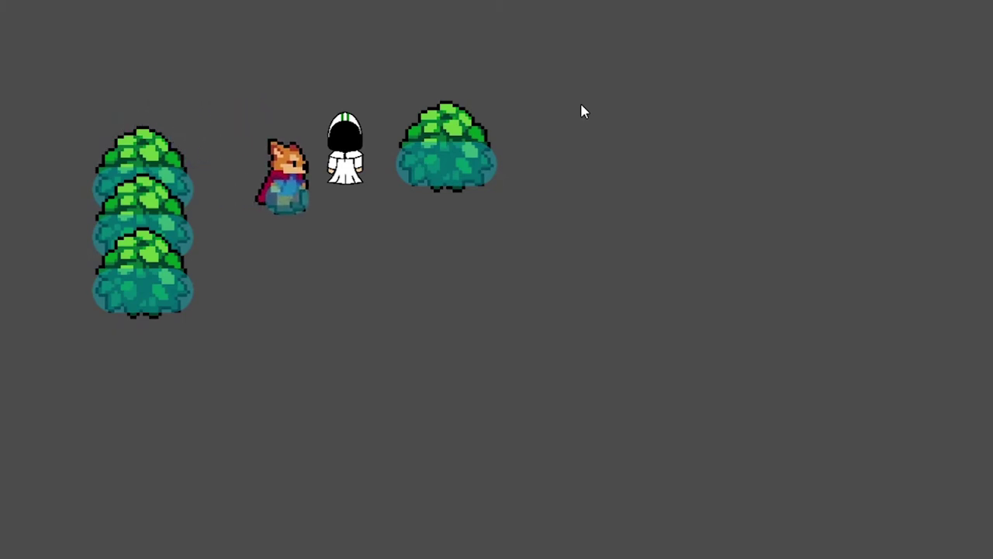
key(Up)
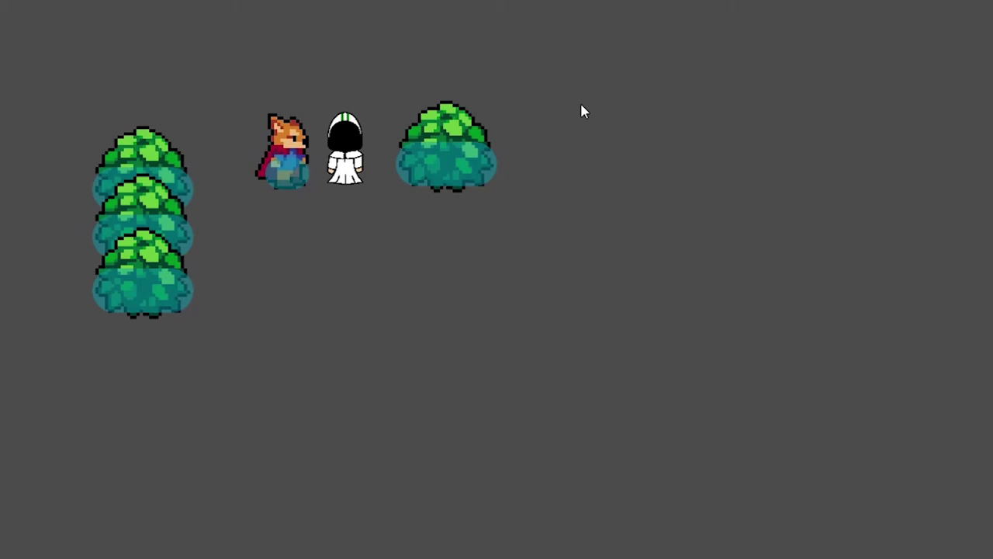
key(Right)
key(Down)
key(Left)
key(Right)
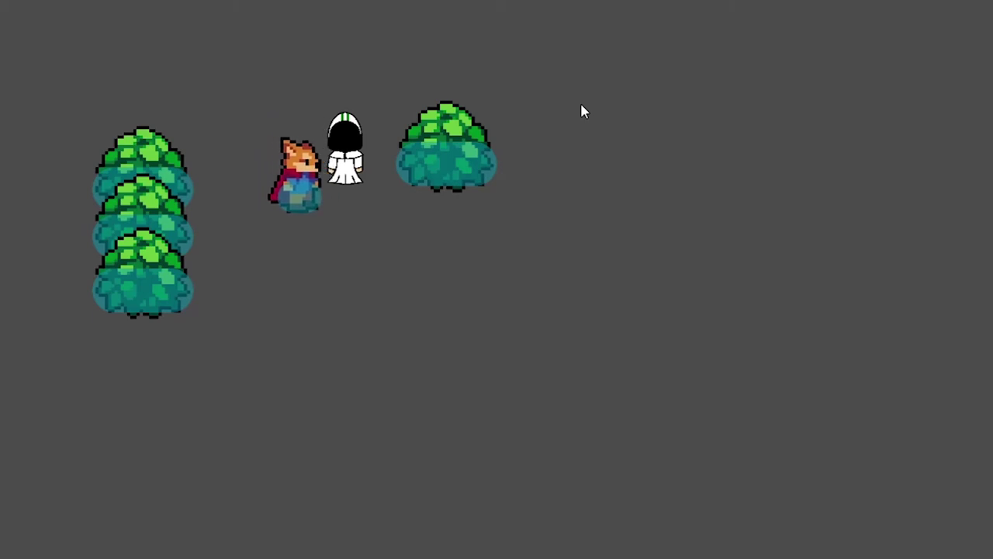
key(Right)
key(Left)
key(Down)
key(Up)
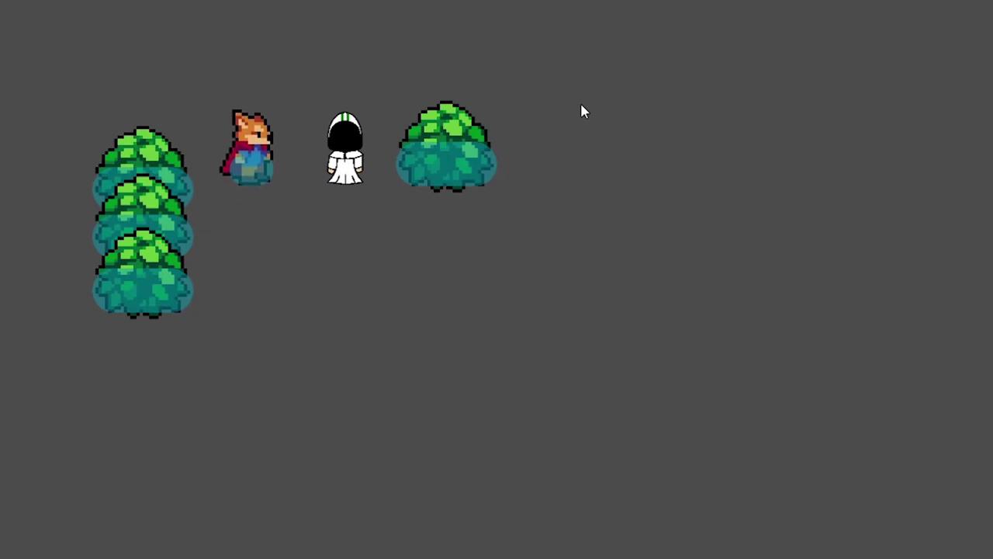
key(Right)
Walk the fox past the bush and back left below the white figure.
key(Up)
key(Right)
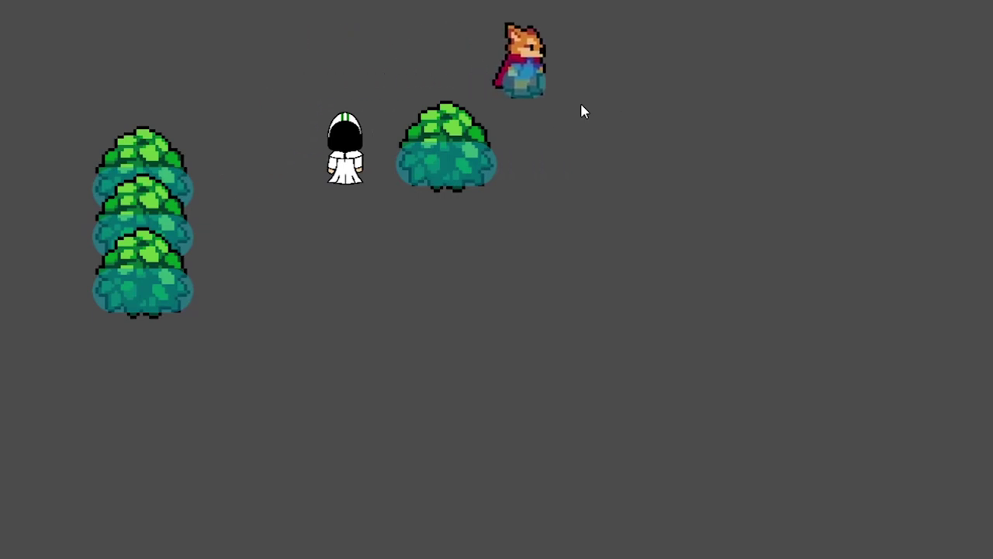
key(Right)
key(Down)
key(Left)
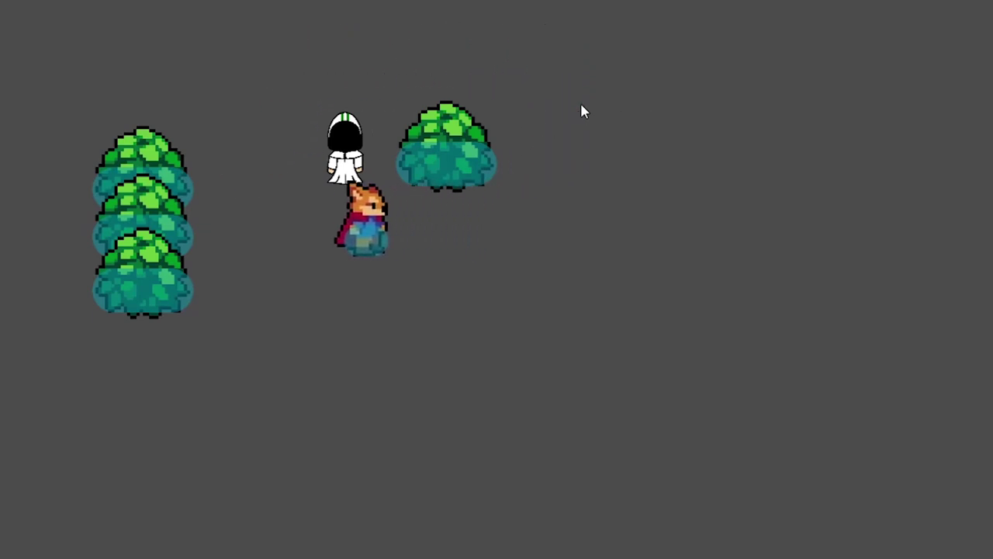
key(Left)
key(Up)
Loop the fox above and around the right bush, returning below the figure.
key(Left)
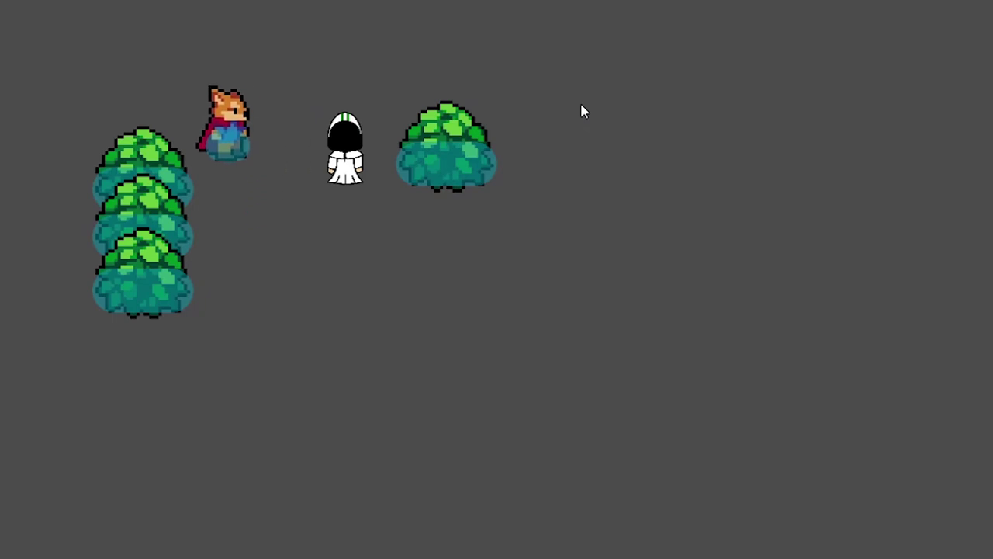
key(Right)
key(Up)
key(Right)
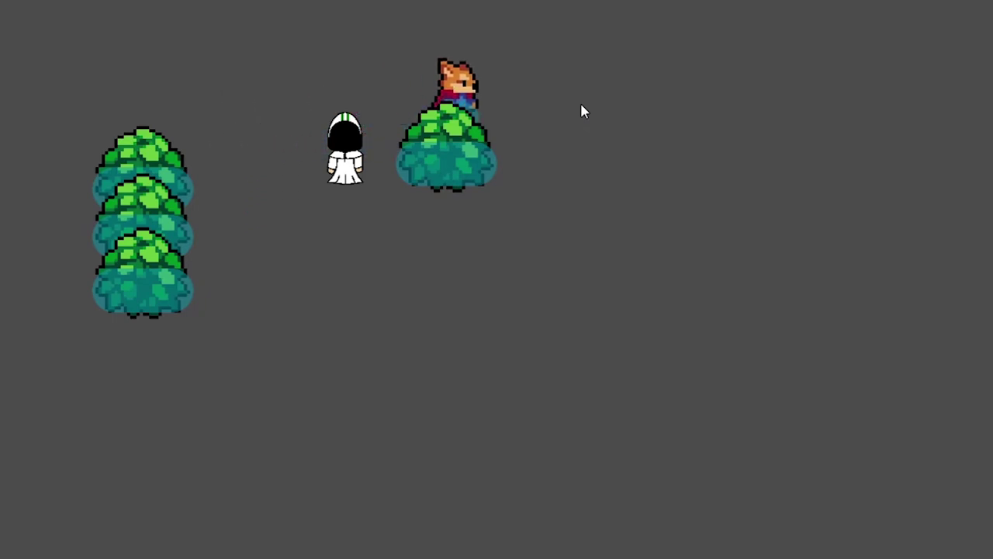
key(Right)
key(Down)
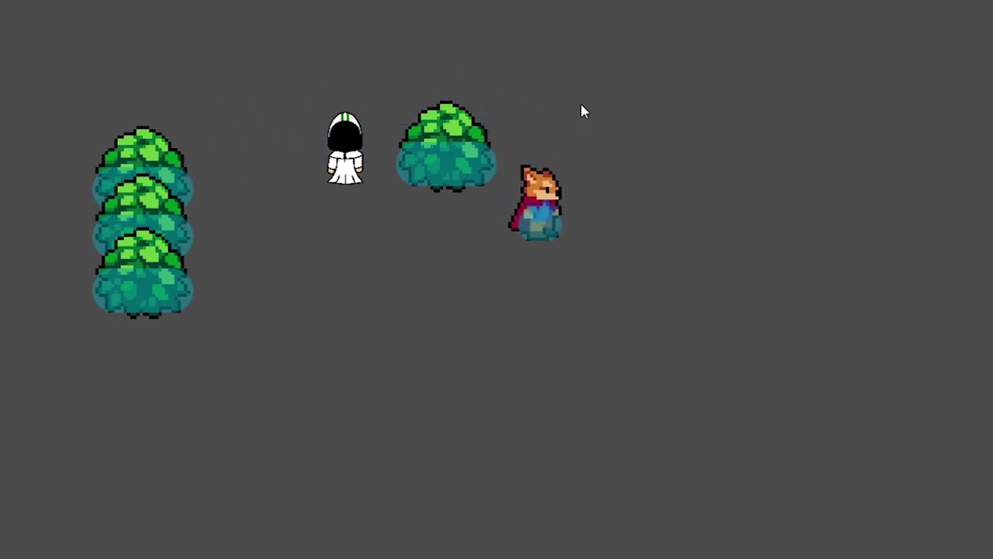
key(Left)
key(Left)
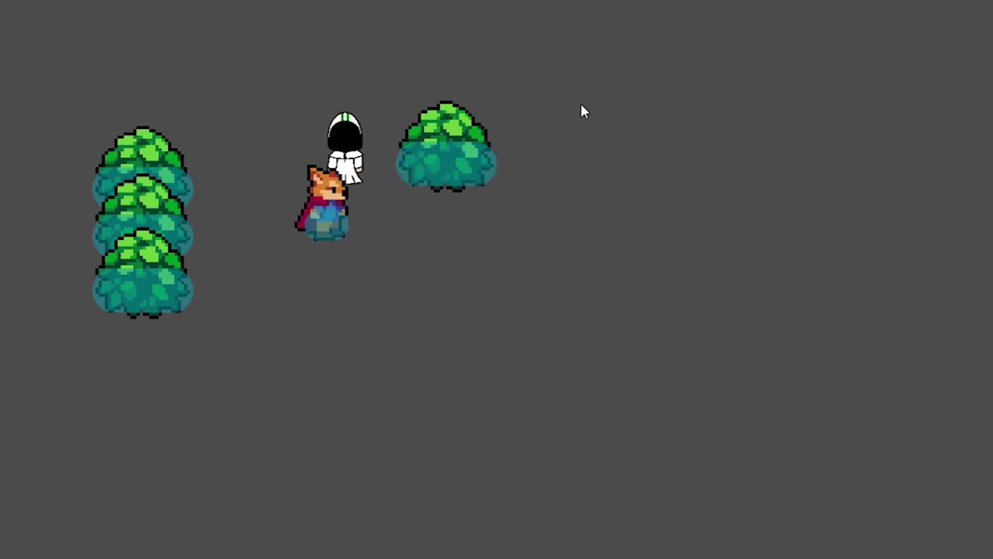
key(Left)
key(Left)
Walk the fox down the bush column, past the bottom bush, and up its left side.
key(Up)
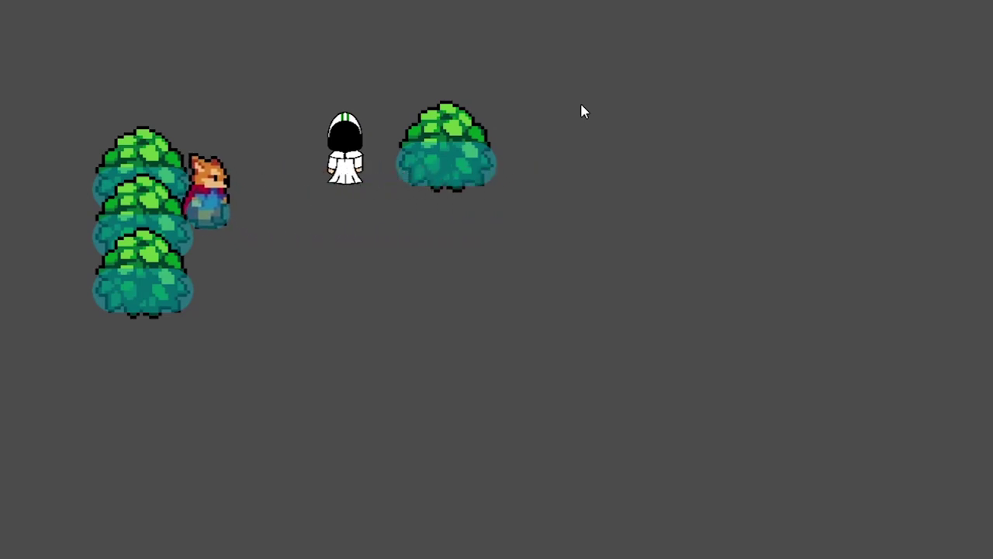
key(Down)
key(Down)
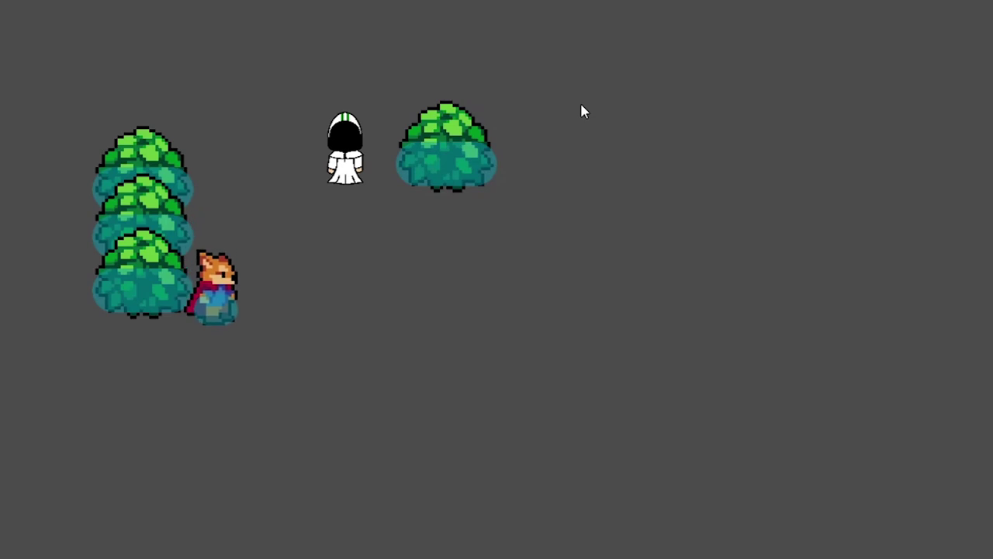
key(Down)
key(Left)
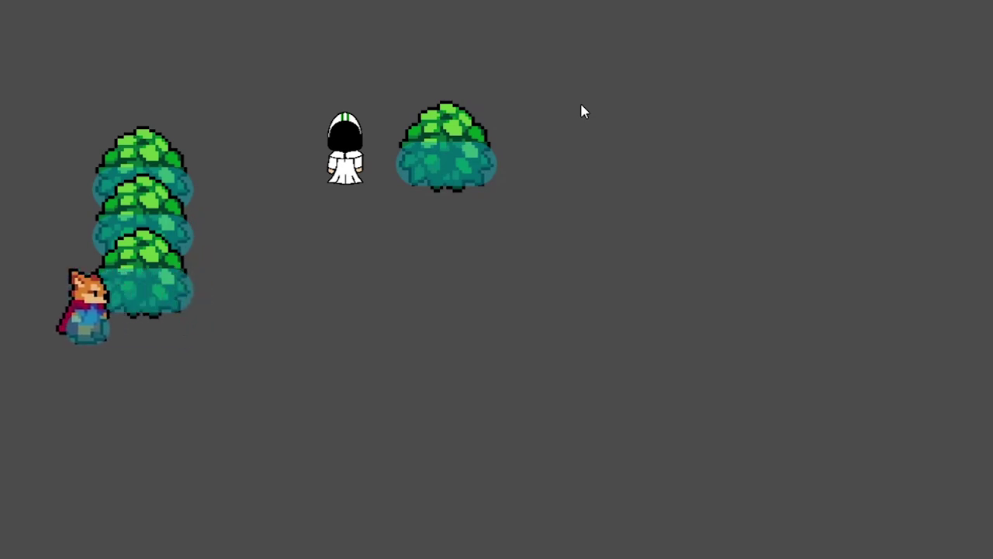
key(Up)
key(Down)
key(Right)
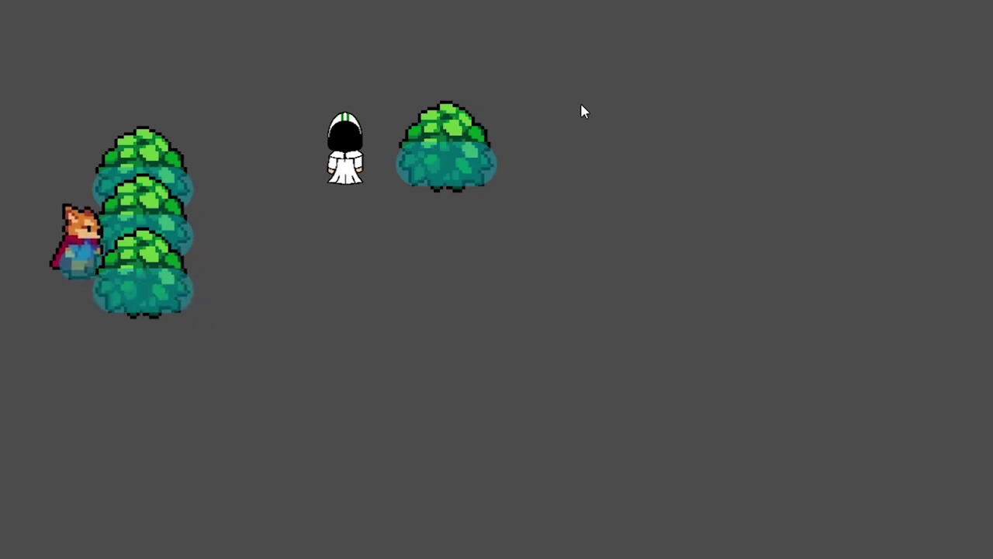
Walk the fox past the top bush, around the right bush, to the white figure.
key(Up)
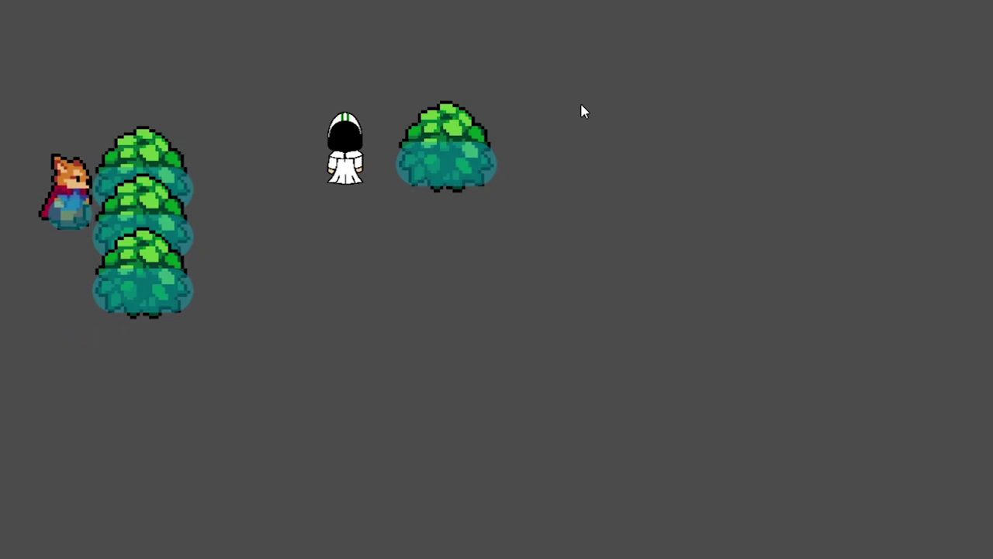
key(Left)
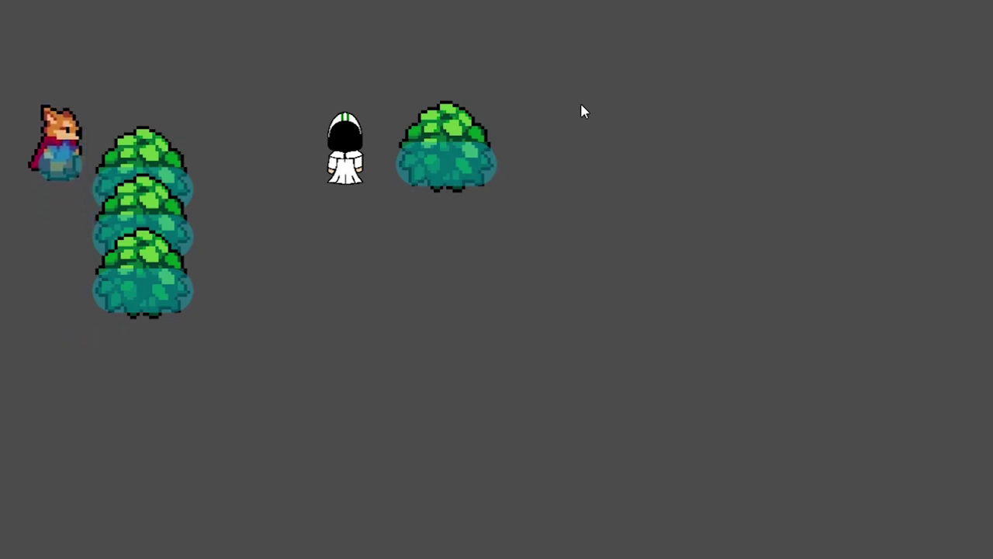
key(Right)
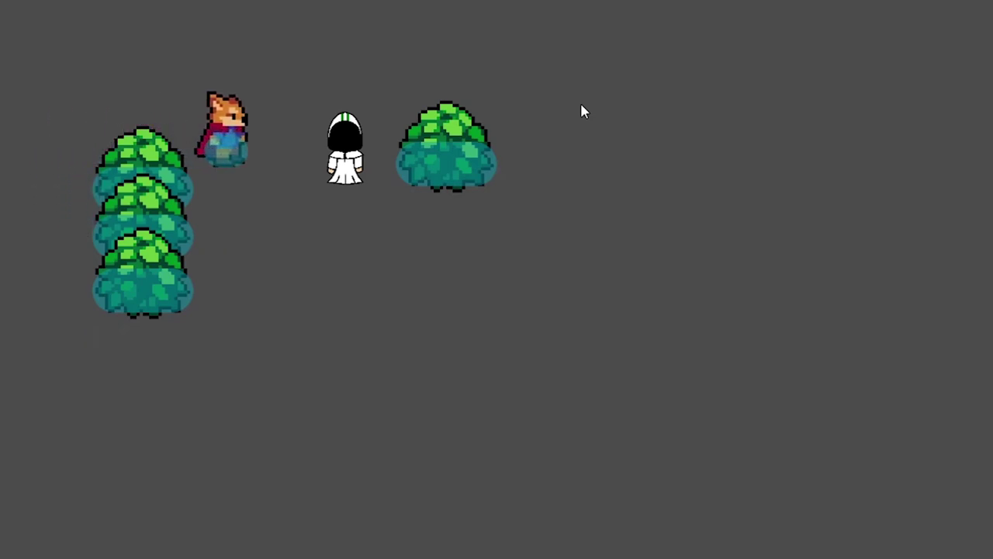
key(Down)
key(Right)
key(Right)
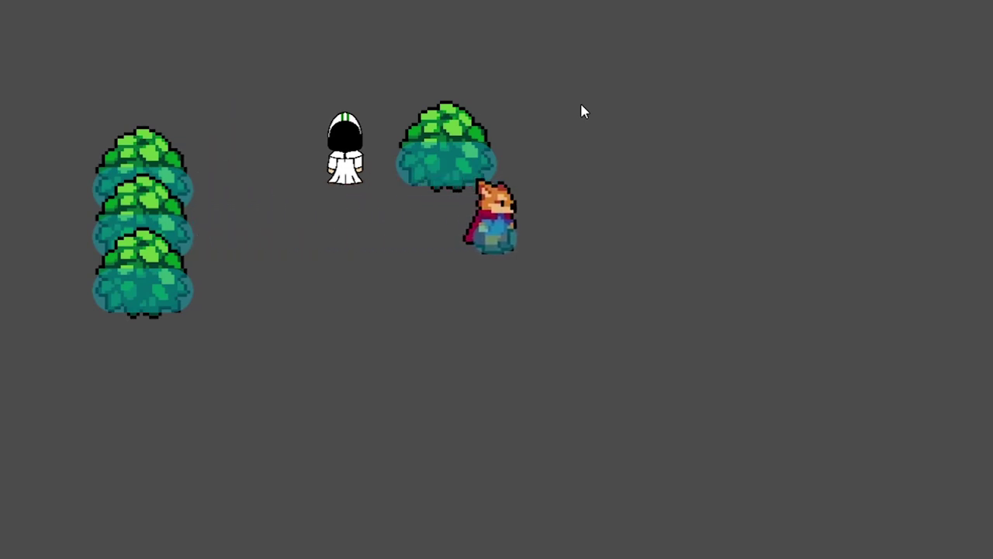
key(Up)
key(Left)
key(Left)
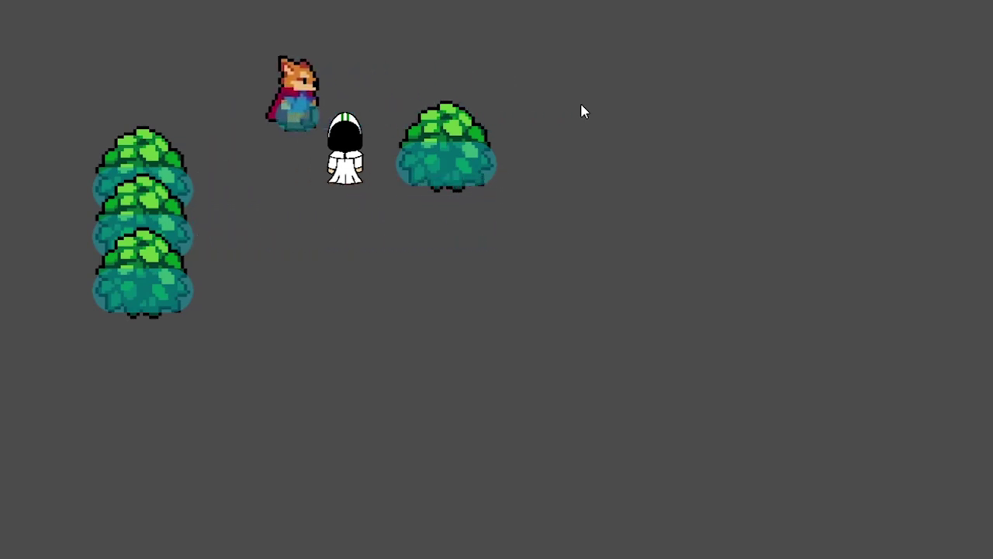
key(Down)
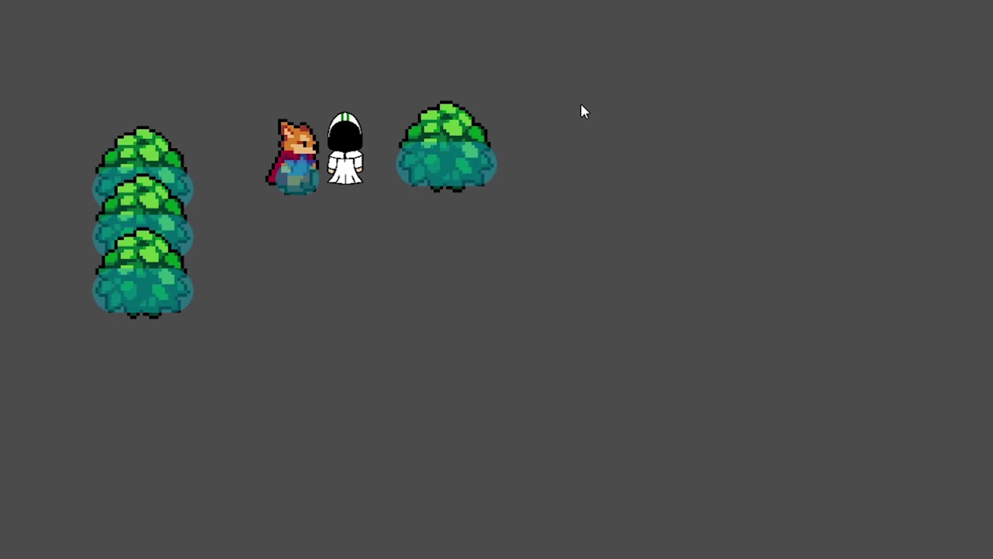
Walk the fox down, left, and up beside the bushes.
key(Down)
key(Left)
key(Up)
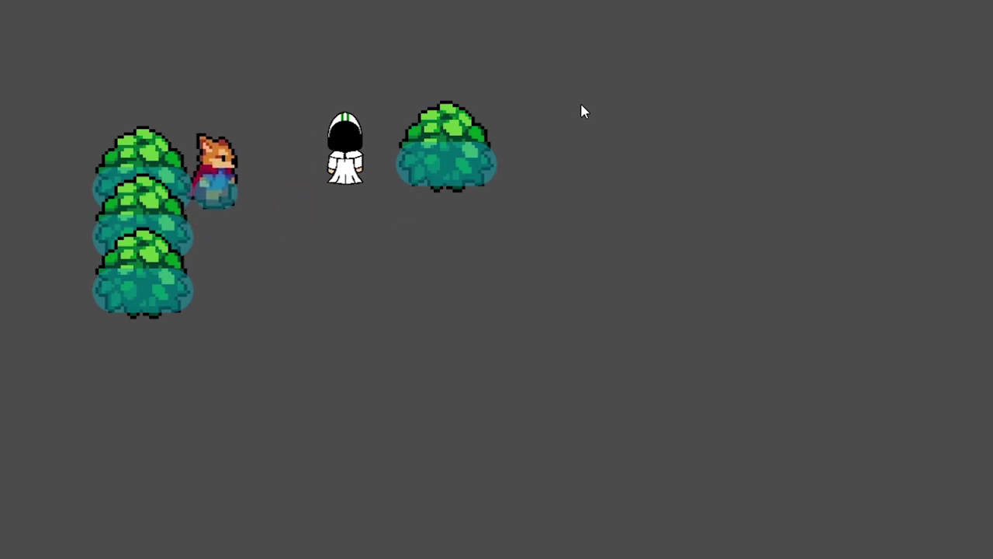
key(Down)
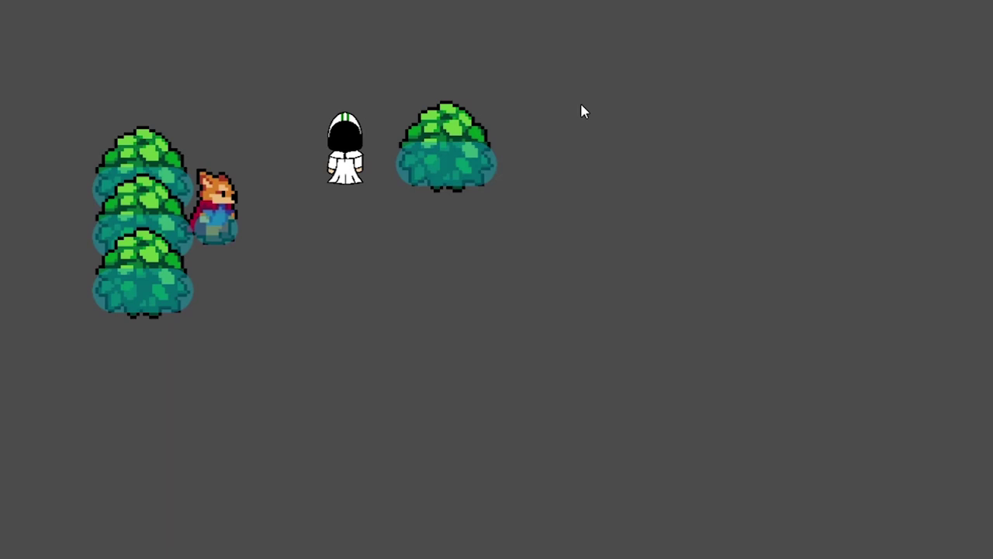
key(Right)
key(Up)
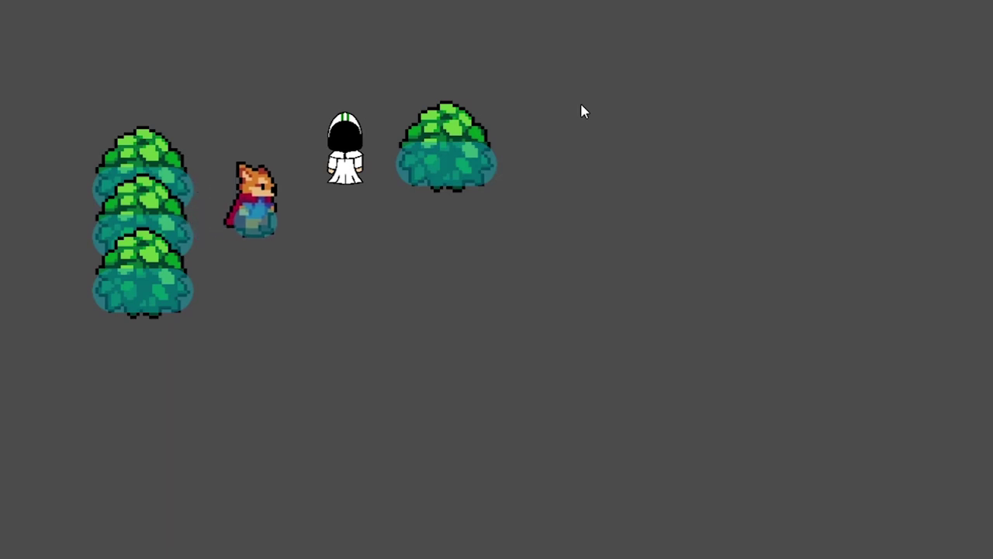
Walk the fox up past the white figure and down into the right bush.
key(Up)
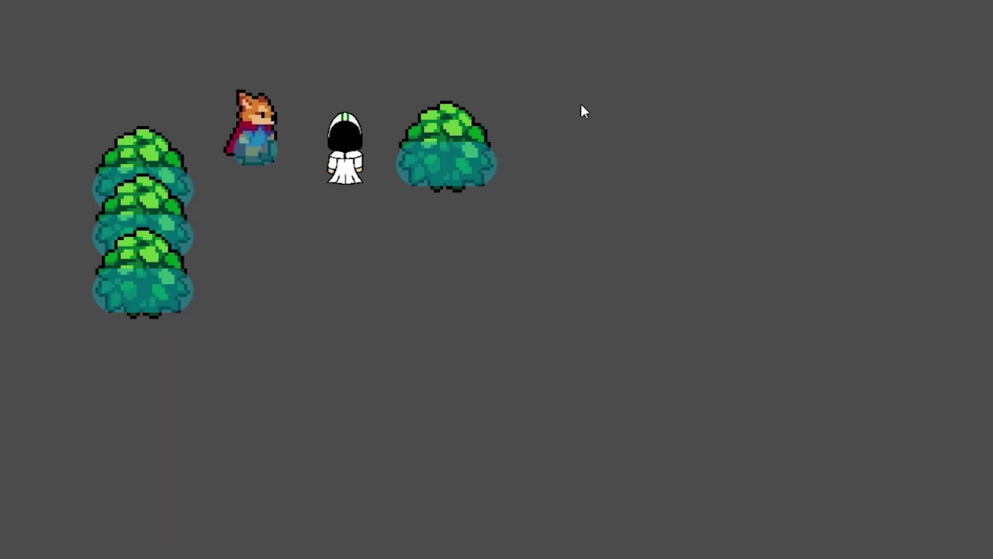
key(Right)
key(Up)
key(Right)
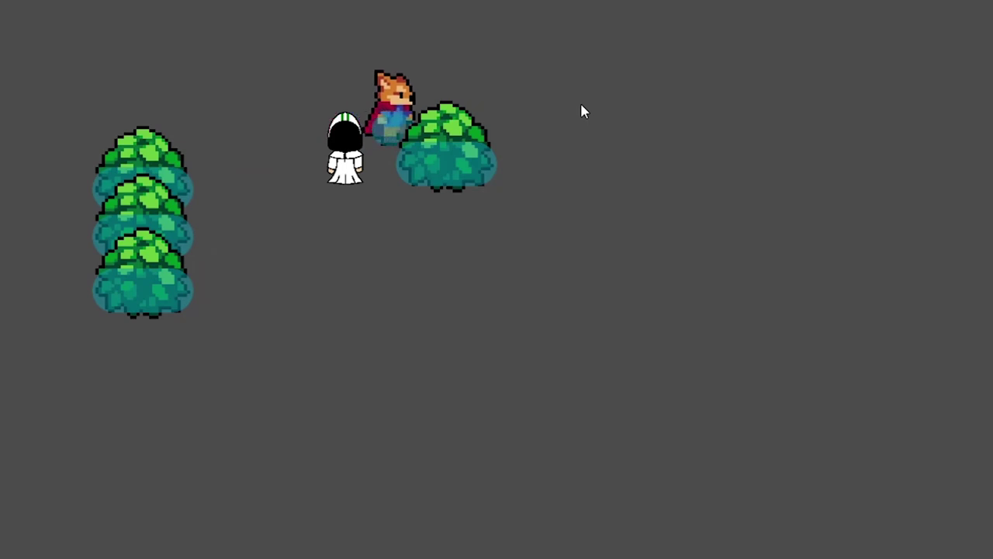
key(Right)
key(Right)
key(Down)
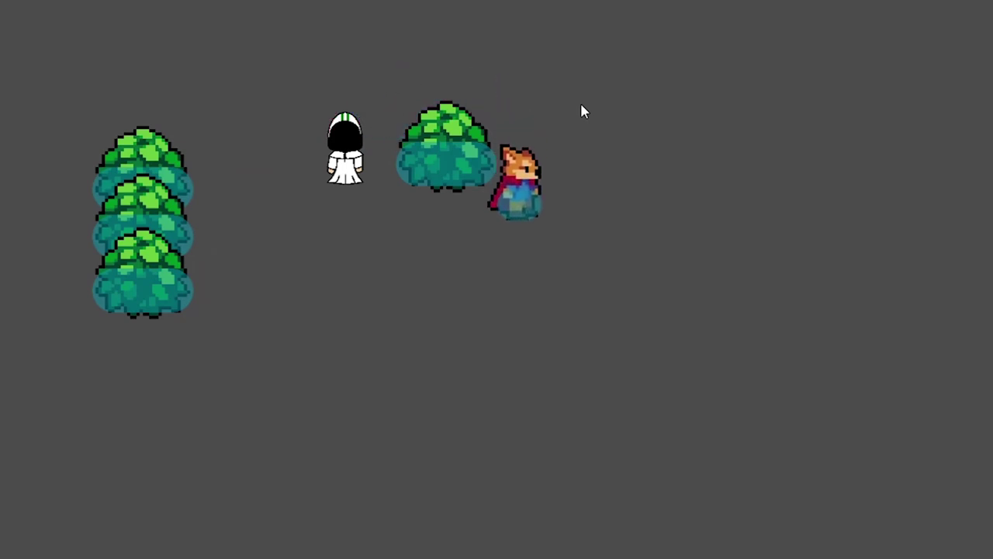
key(Left)
Walk the fox back to the bush column, then up toward the white figure.
key(Left)
key(Down)
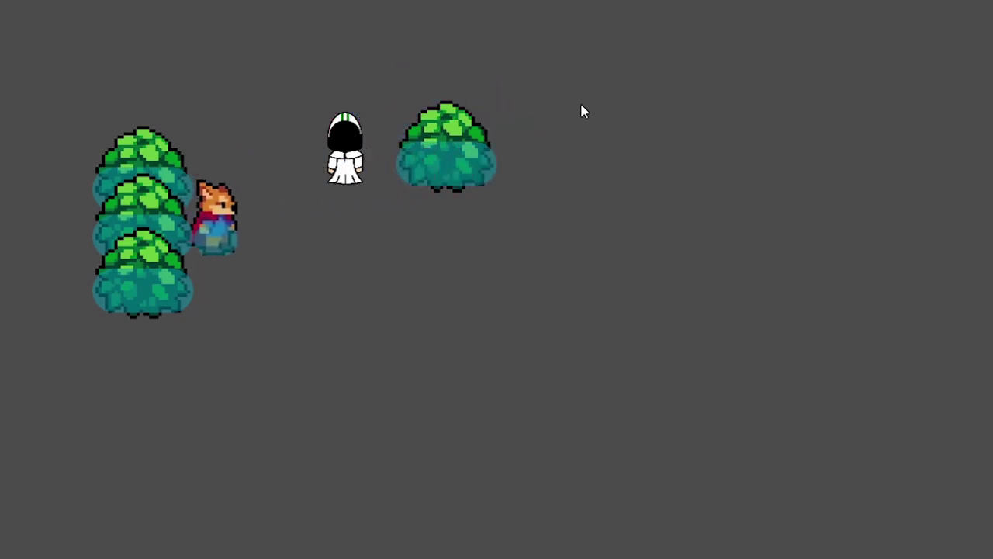
key(Down)
key(Left)
key(Left)
key(Left)
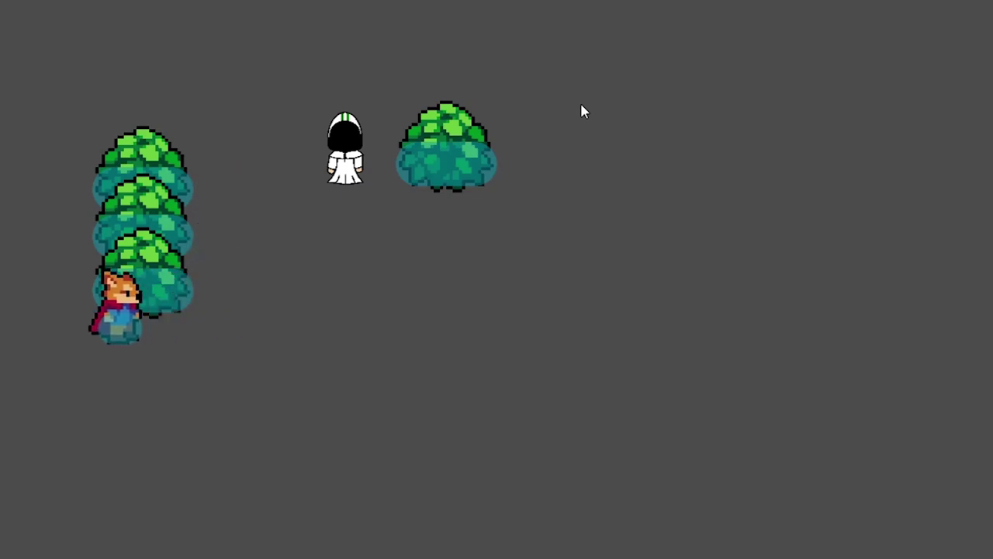
key(Up)
key(Right)
key(Up)
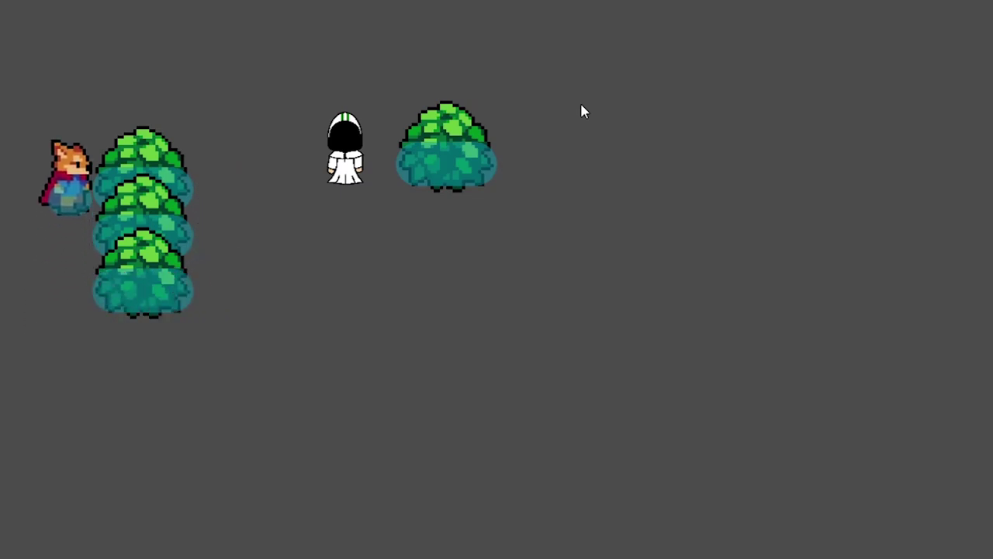
key(Up)
key(Right)
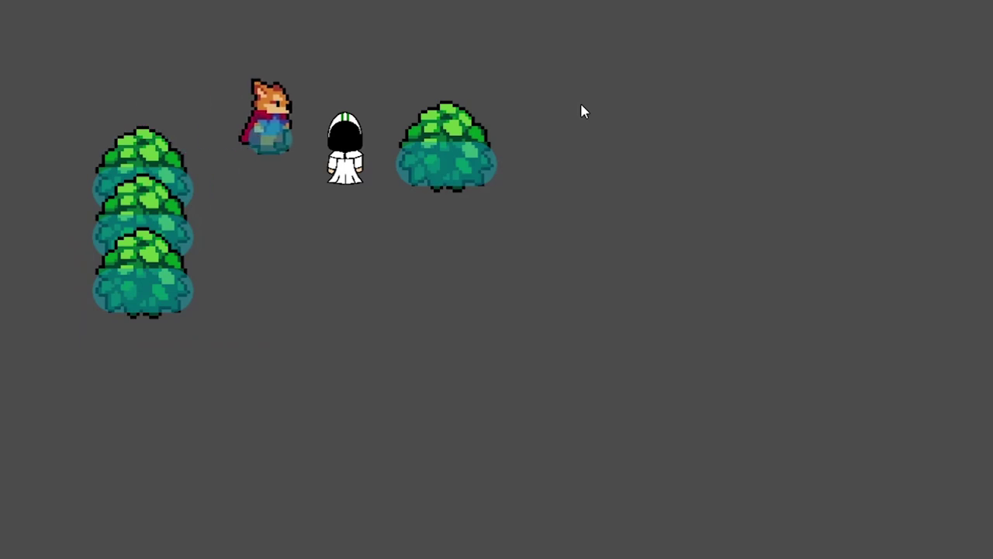
Walk the fox down the bush column, stopping right of the bottom bush.
key(Down)
key(Left)
key(Up)
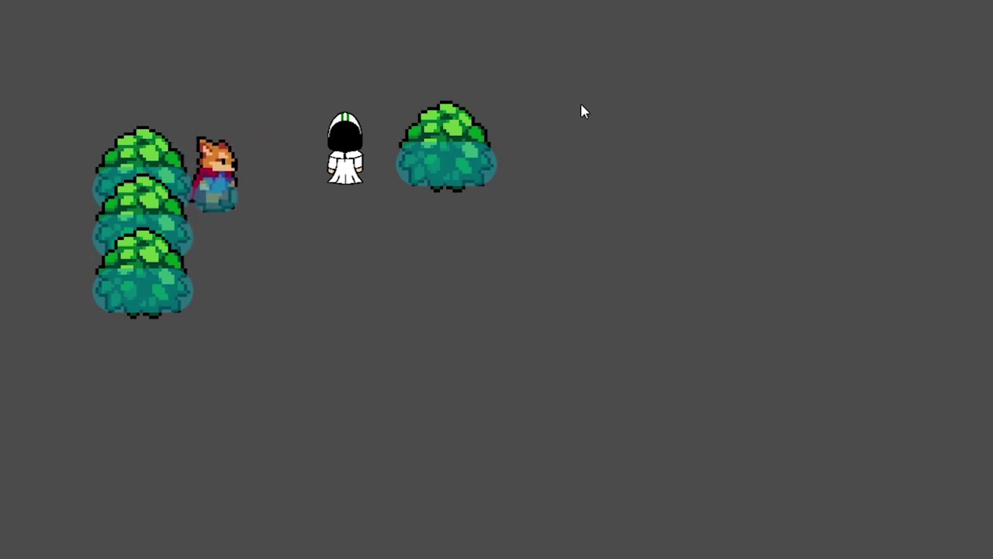
key(Down)
key(Up)
key(Down)
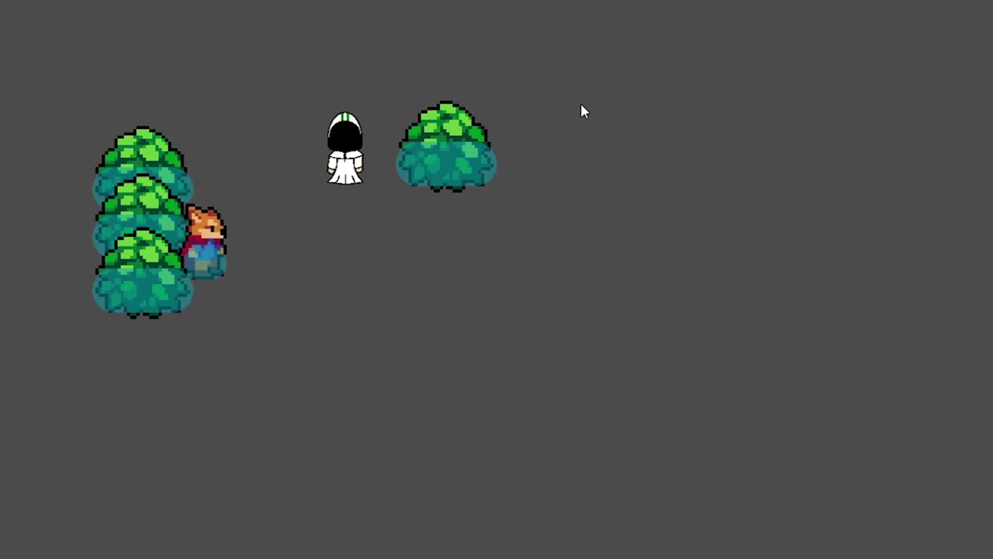
key(Down)
key(Right)
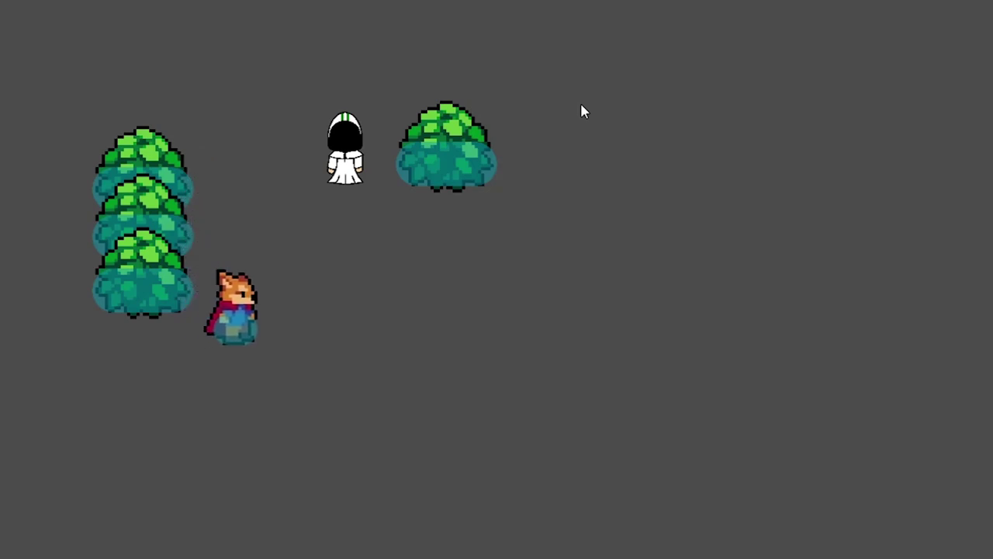